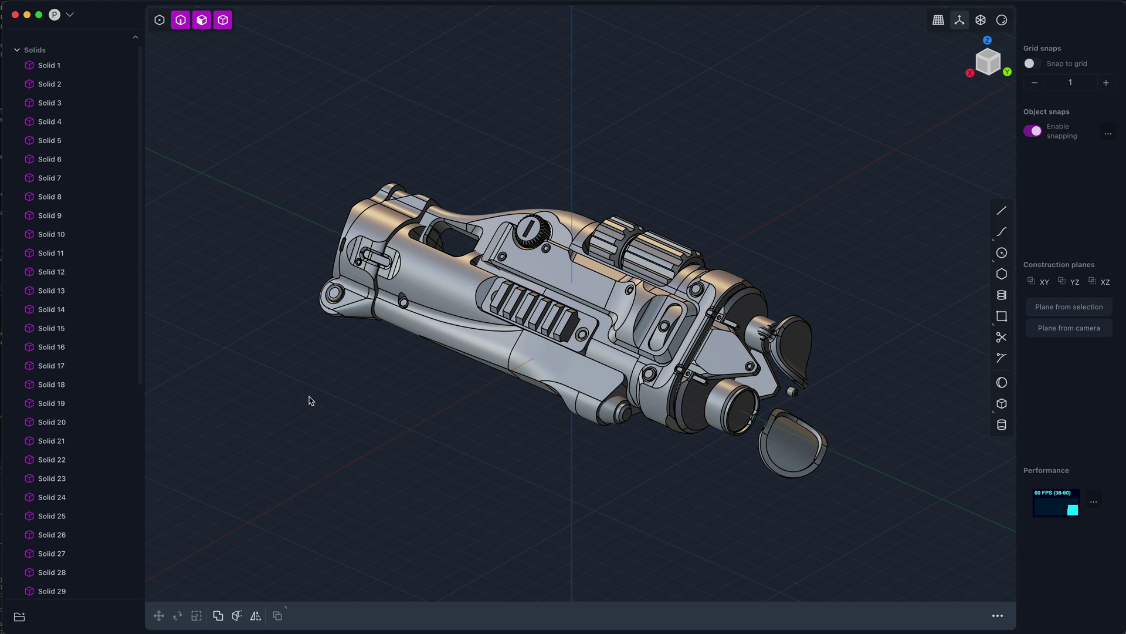
pyautogui.scroll(3, 359, 412)
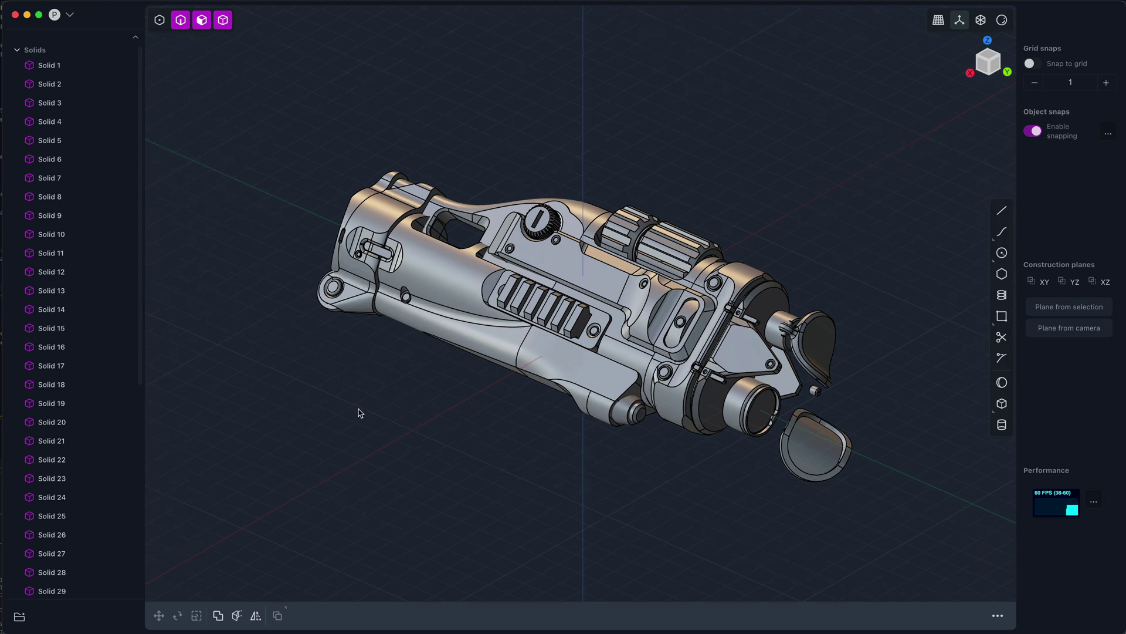
pyautogui.moveTo(381, 403); pyautogui.dragTo(373, 402, button='middle')
pyautogui.moveTo(423, 391); pyautogui.dragTo(405, 407, button='right')
pyautogui.moveTo(405, 407); pyautogui.dragTo(404, 413, button='middle')
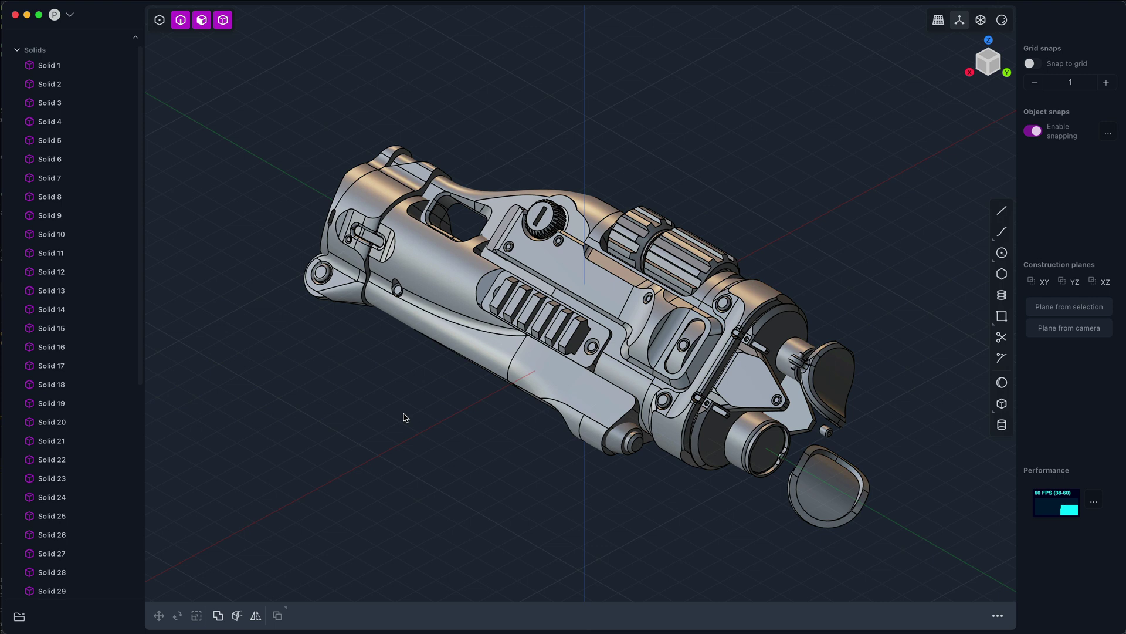
pyautogui.moveTo(404, 413); pyautogui.dragTo(409, 422, button='middle')
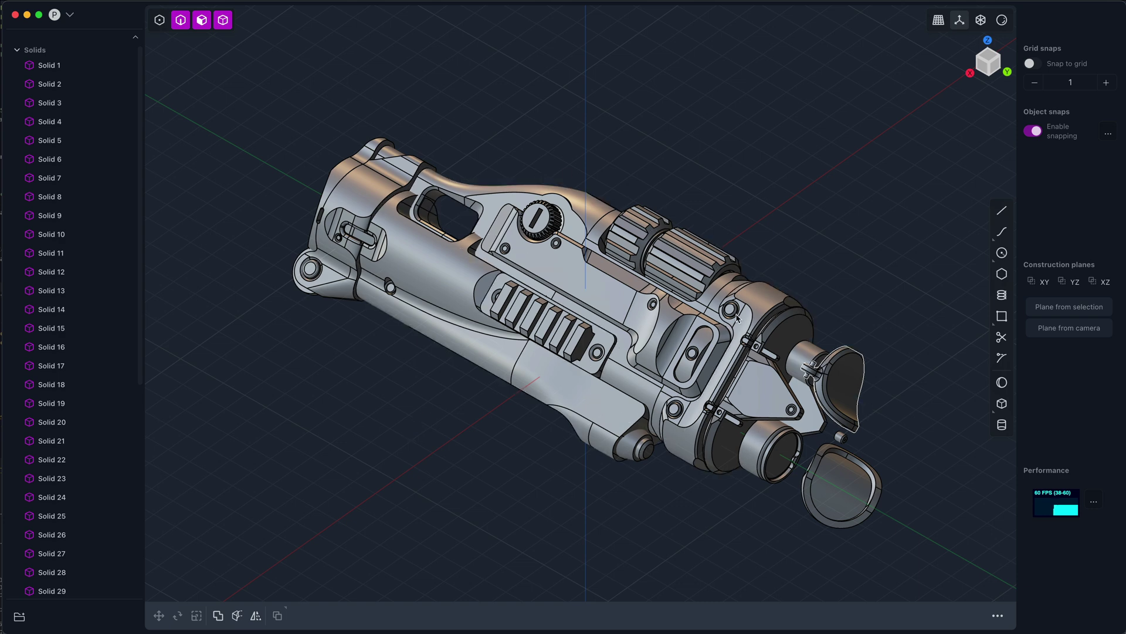
pyautogui.moveTo(639, 284); pyautogui.dragTo(413, 313, button='middle')
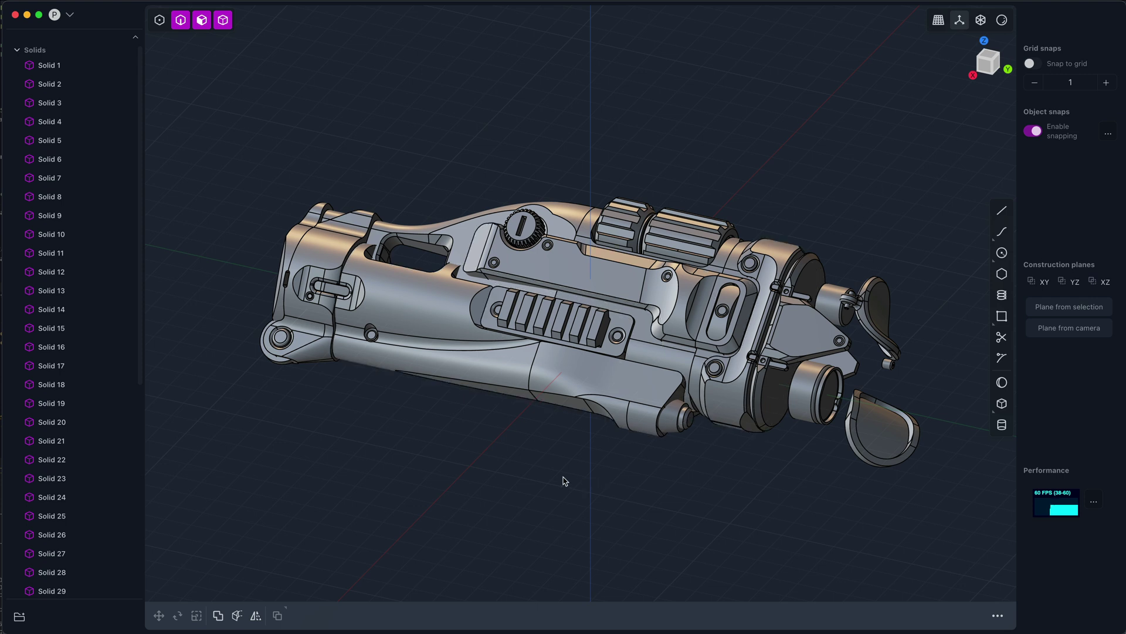
# - Start exporting the model in Wavefront OBJ format to the Downloads folder, replacing the existing Untitled.obj
pyautogui.press('super+shift+e')
pyautogui.click(691, 167)
pyautogui.click(665, 209)
pyautogui.press('Return')
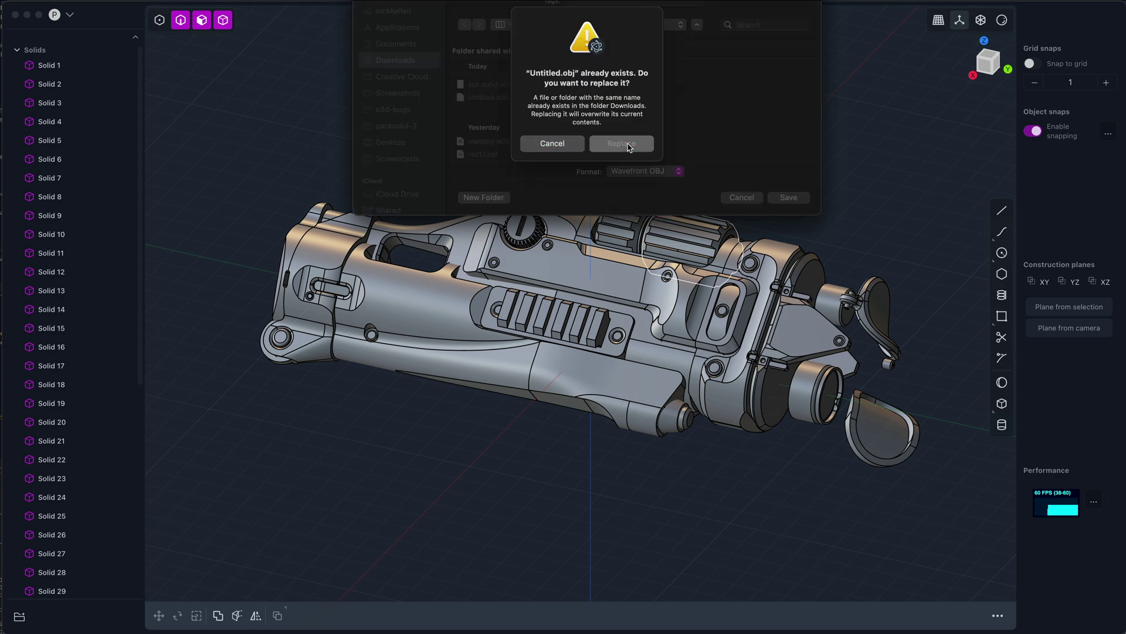
pyautogui.click(622, 144)
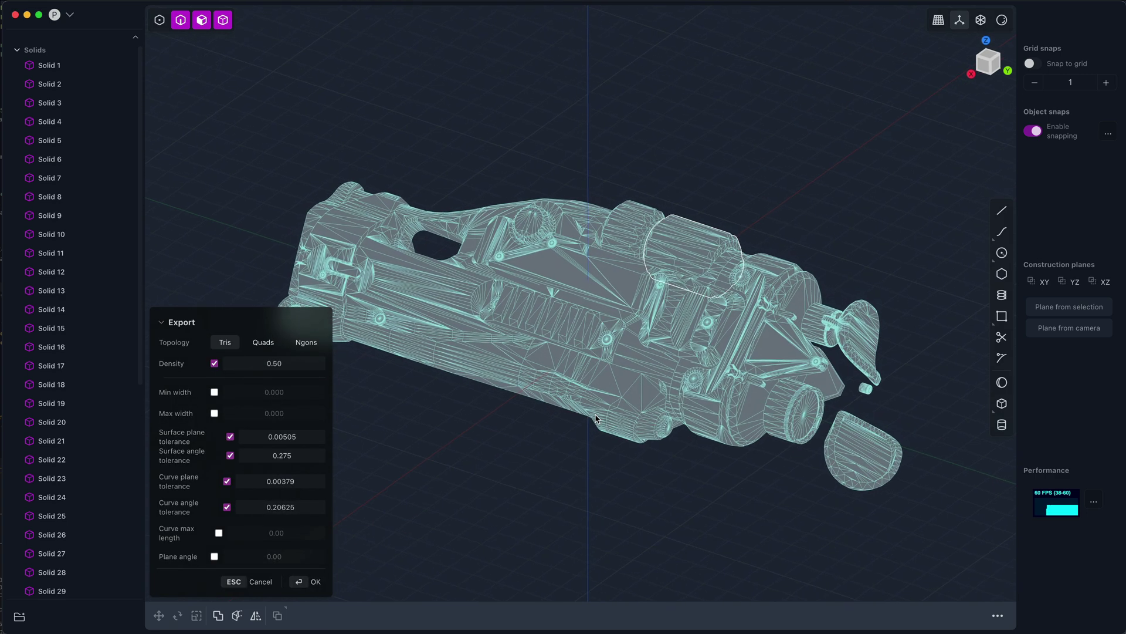
# - Lower the export mesh density to 0.01 and inspect the coarse triangle preview around the eyepiece and lens covers
pyautogui.moveTo(596, 418); pyautogui.dragTo(609, 384, button='middle')
pyautogui.scroll(3, 611, 384)
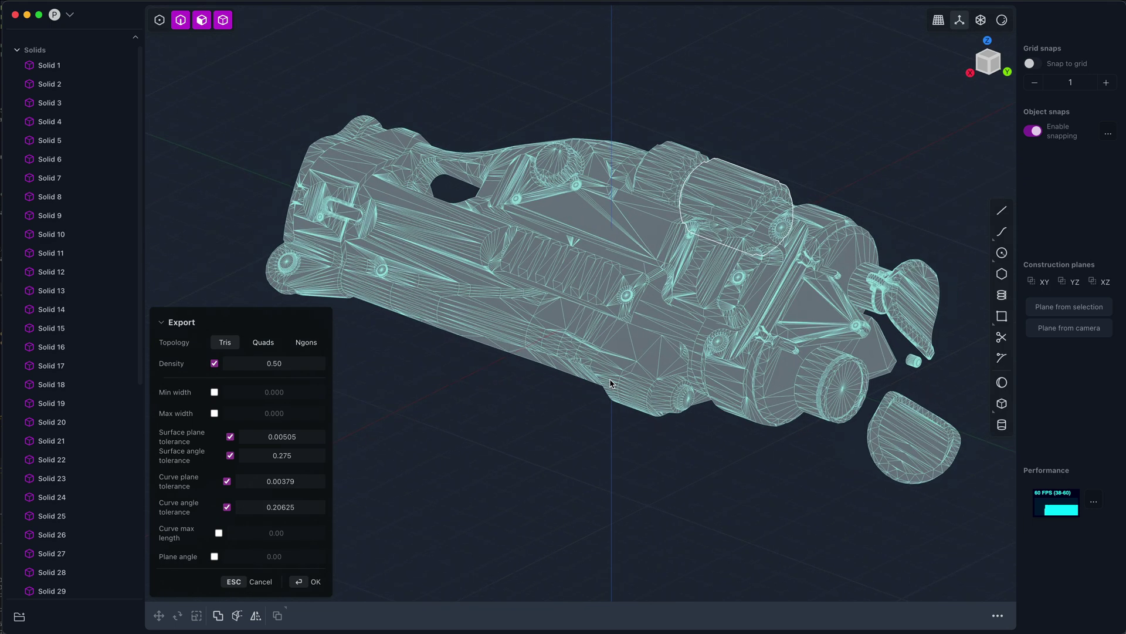
pyautogui.moveTo(611, 385); pyautogui.dragTo(615, 403, button='middle')
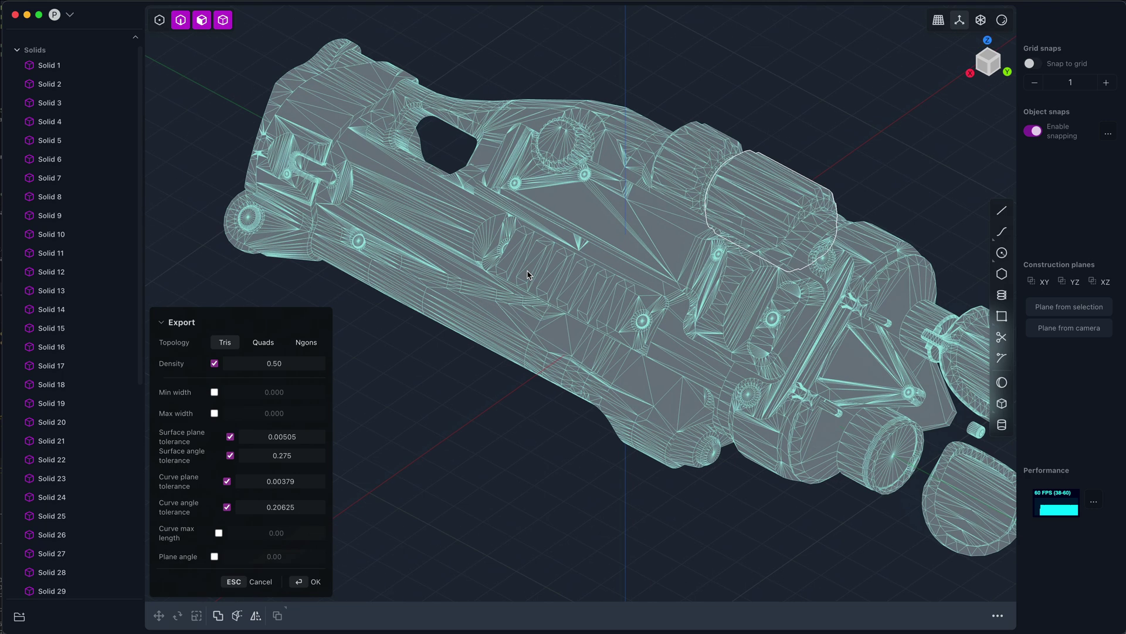
pyautogui.moveTo(528, 275); pyautogui.dragTo(569, 286, button='middle')
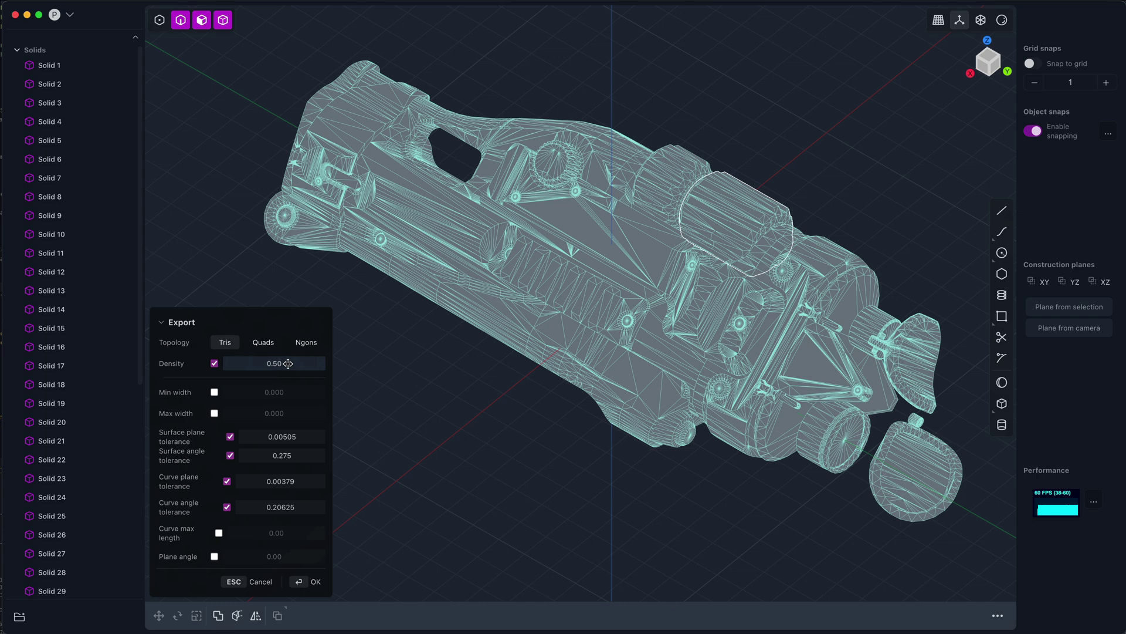
pyautogui.moveTo(303, 362); pyautogui.dragTo(282, 364)
pyautogui.moveTo(417, 362); pyautogui.dragTo(704, 375, button='middle')
pyautogui.scroll(5, 740, 381)
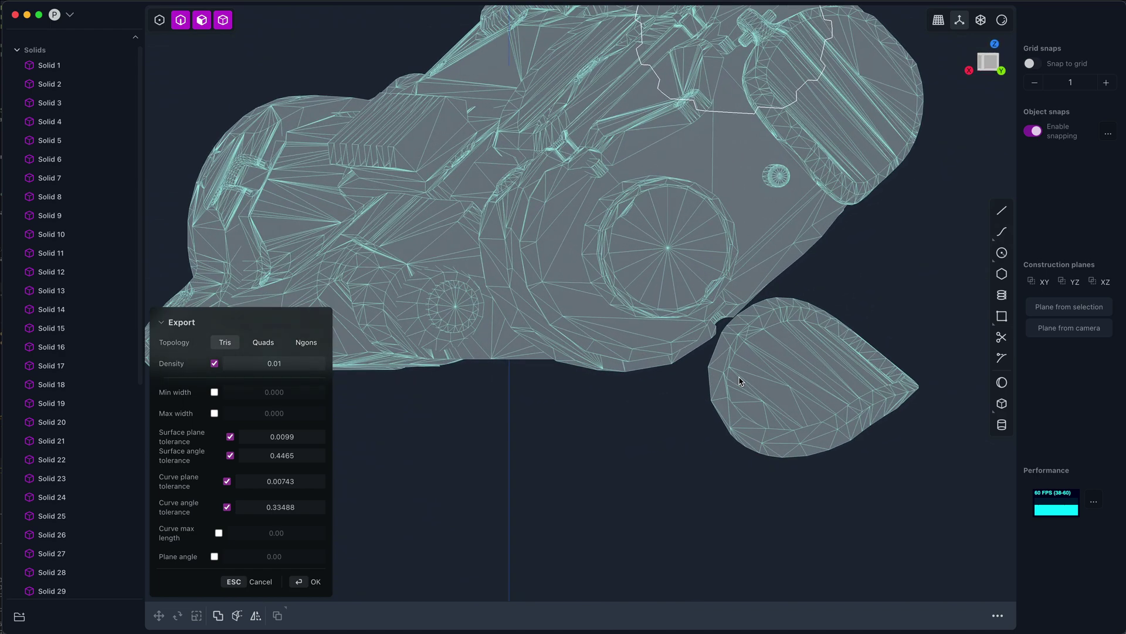
pyautogui.scroll(2, 739, 381)
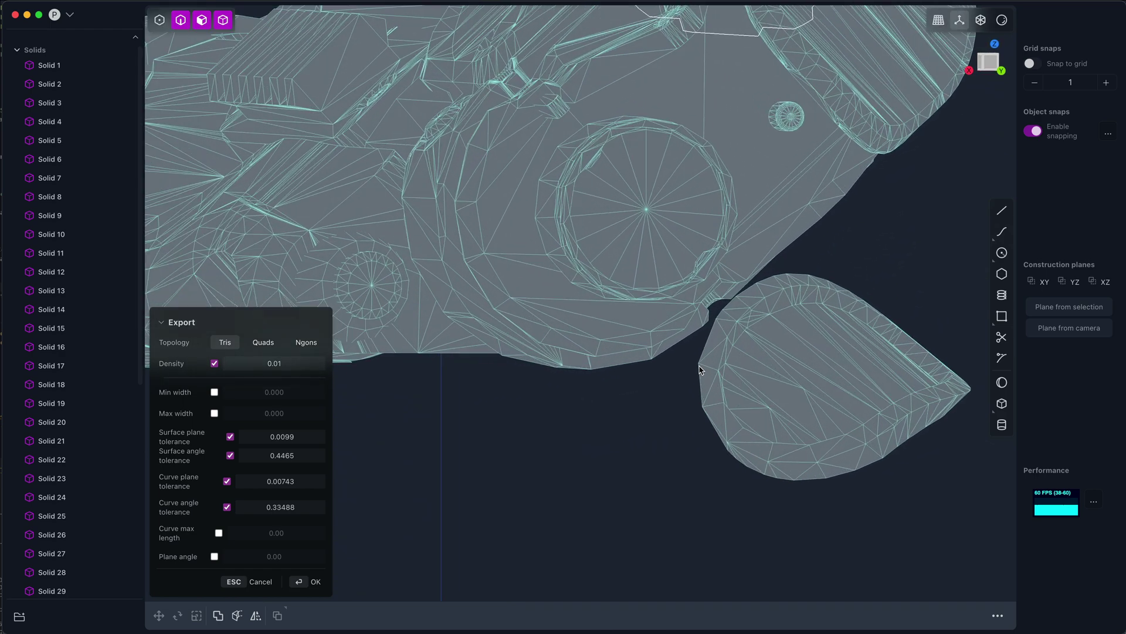
# - Raise the export mesh density to 1.00 and inspect the fine triangle preview of the whole model
pyautogui.moveTo(265, 364); pyautogui.dragTo(325, 364)
pyautogui.scroll(-5, 382, 402)
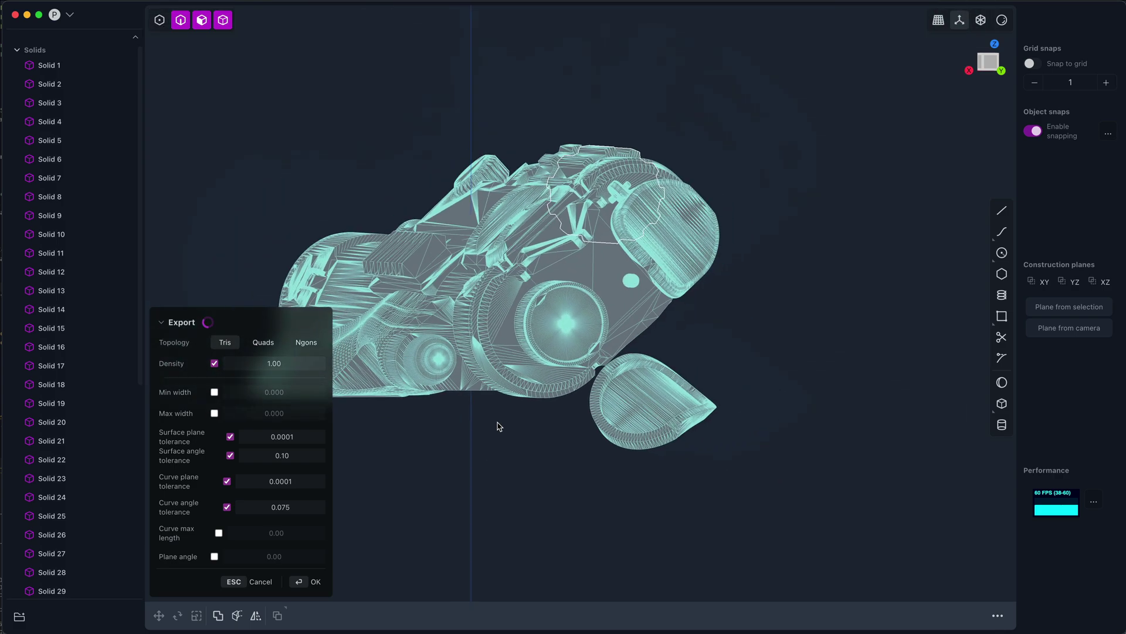
pyautogui.scroll(3, 547, 461)
pyautogui.moveTo(496, 425); pyautogui.dragTo(593, 409, button='middle')
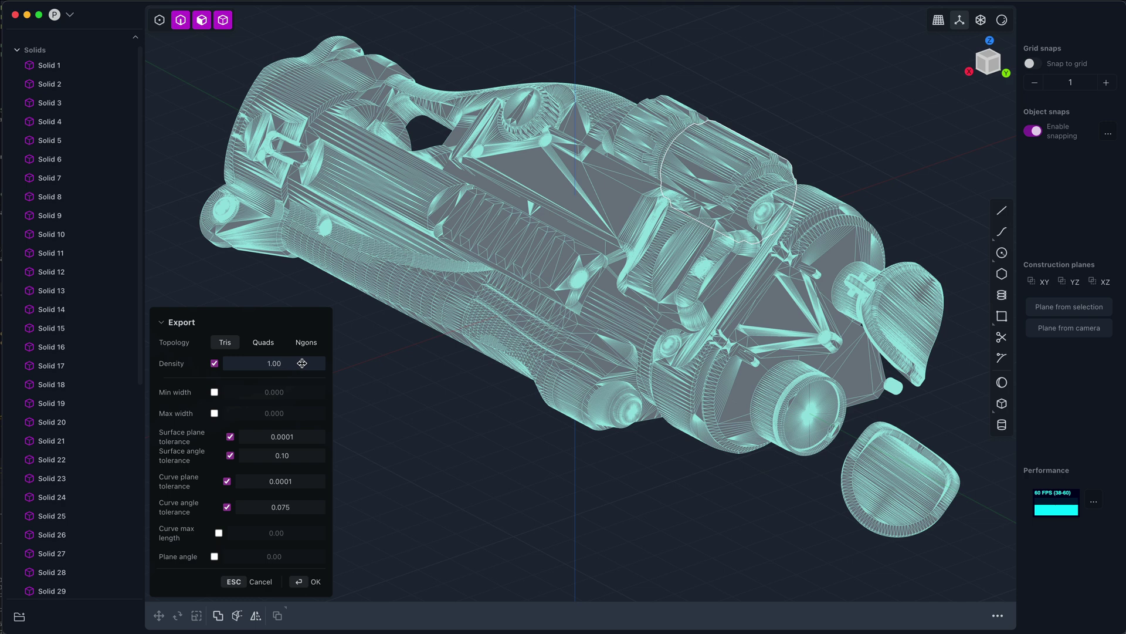
# - Set the export mesh density to 0.49 and the topology to Ngons
pyautogui.moveTo(302, 363); pyautogui.dragTo(242, 363)
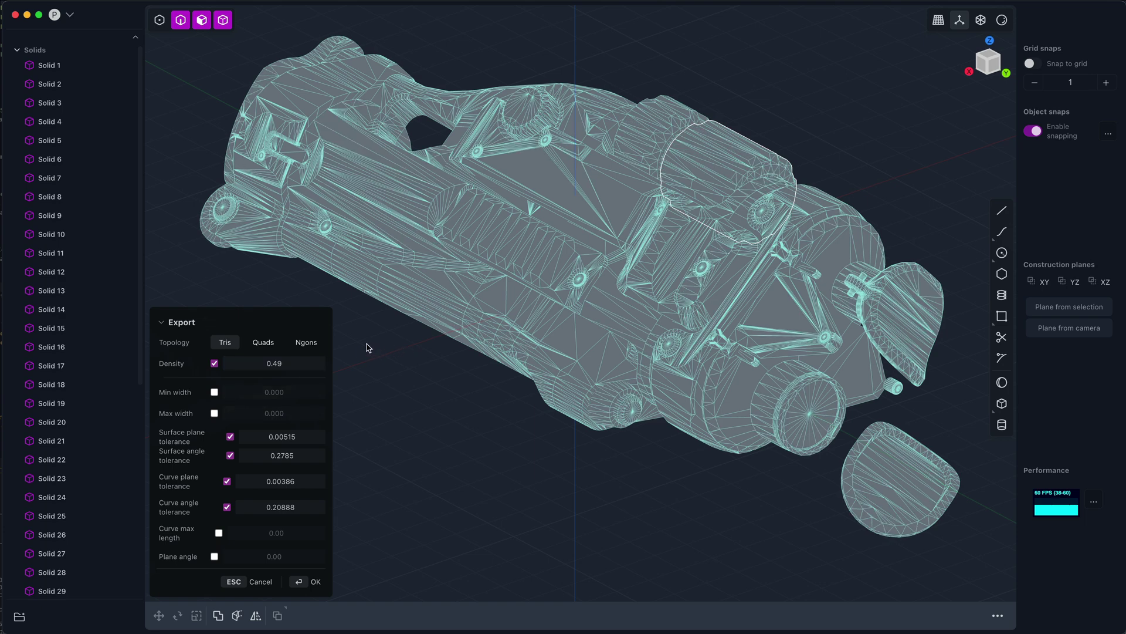
pyautogui.click(304, 344)
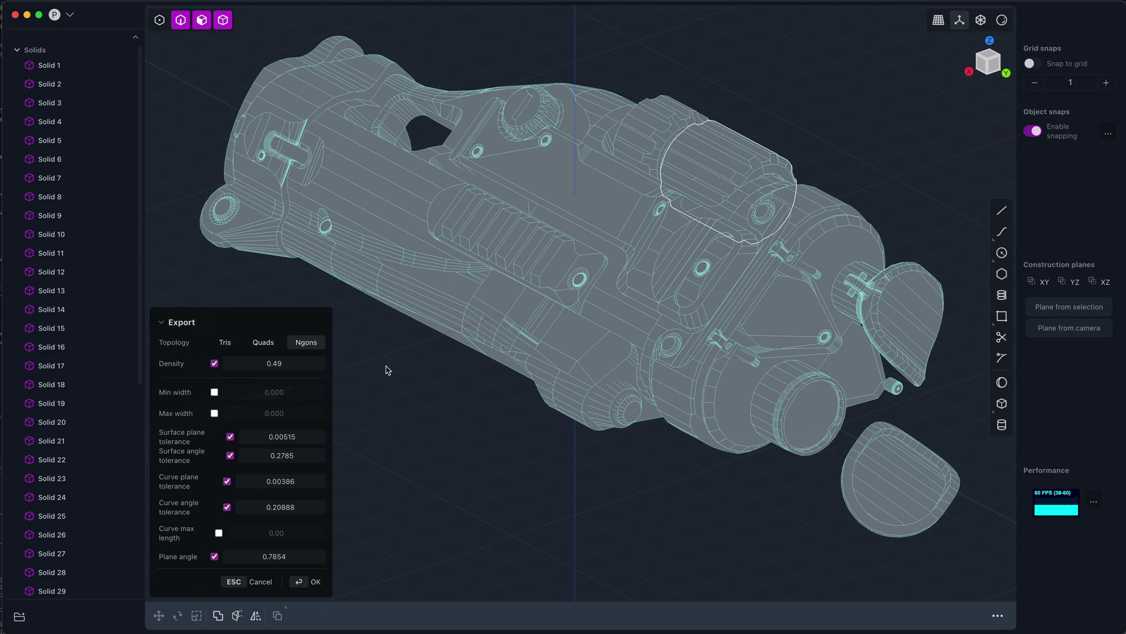
# - Examine the Ngons mesh preview up close on the ribbed rail and the flat side panel
pyautogui.scroll(5, 394, 367)
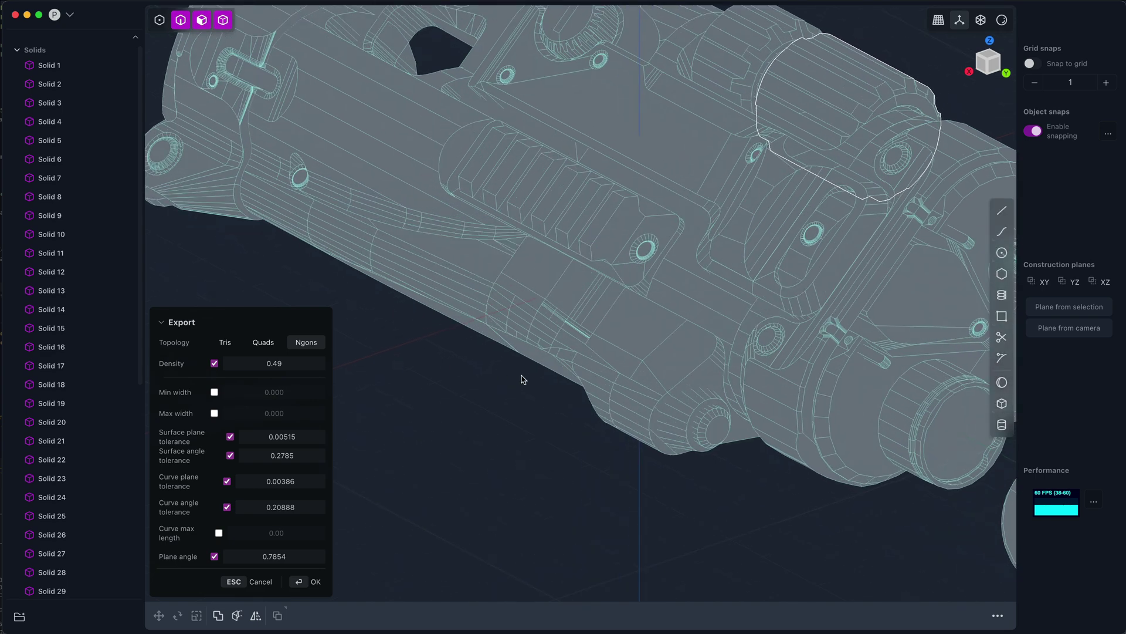
pyautogui.moveTo(704, 362); pyautogui.dragTo(665, 408, button='middle')
pyautogui.moveTo(769, 355); pyautogui.dragTo(709, 373, button='middle')
pyautogui.scroll(2, 729, 266)
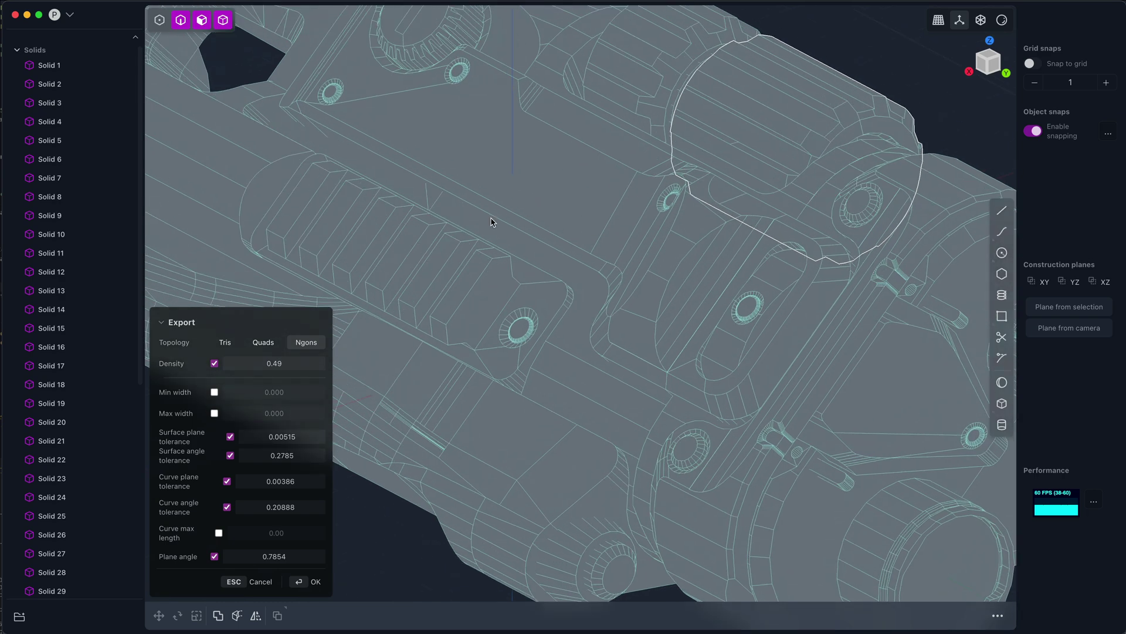
pyautogui.moveTo(433, 284); pyautogui.dragTo(535, 241, button='middle')
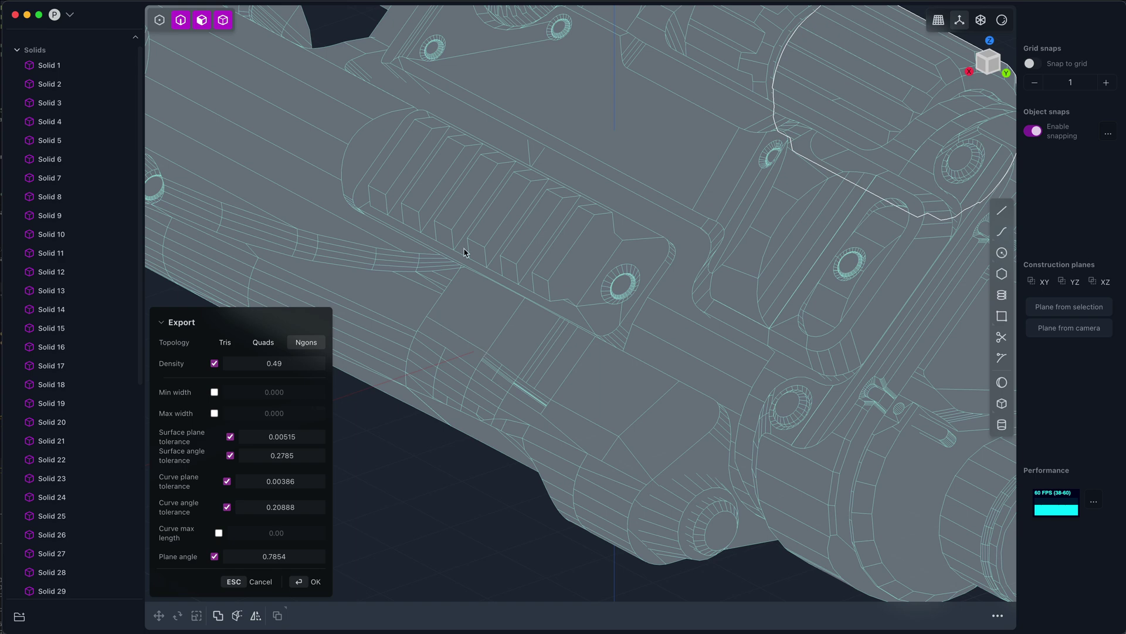
pyautogui.scroll(-2, 707, 409)
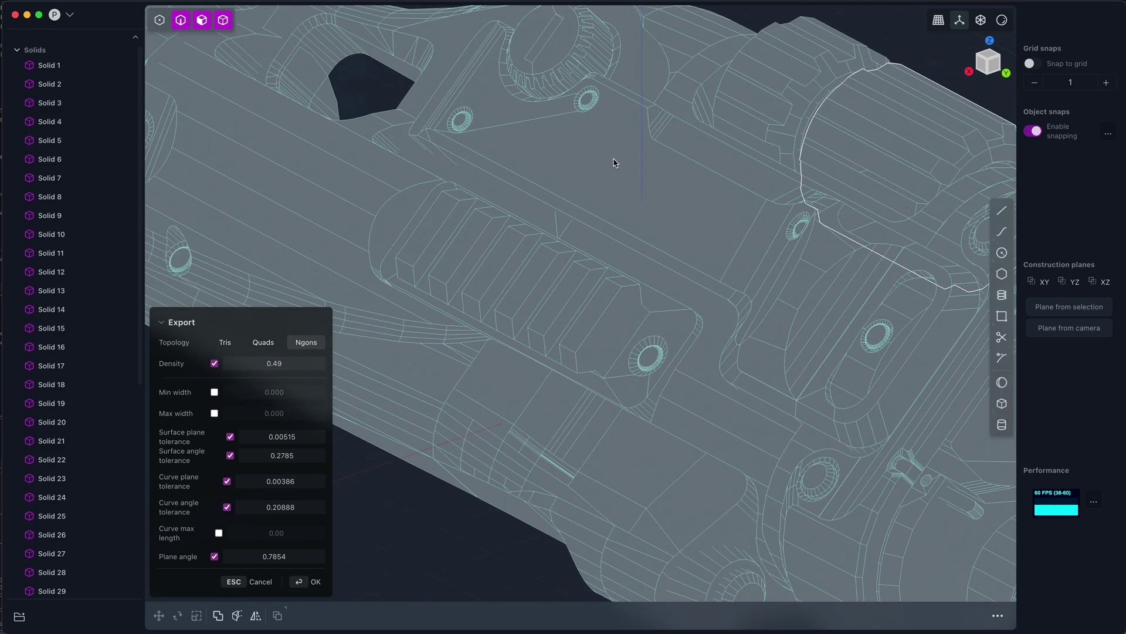
pyautogui.scroll(5, 614, 163)
pyautogui.scroll(2, 614, 163)
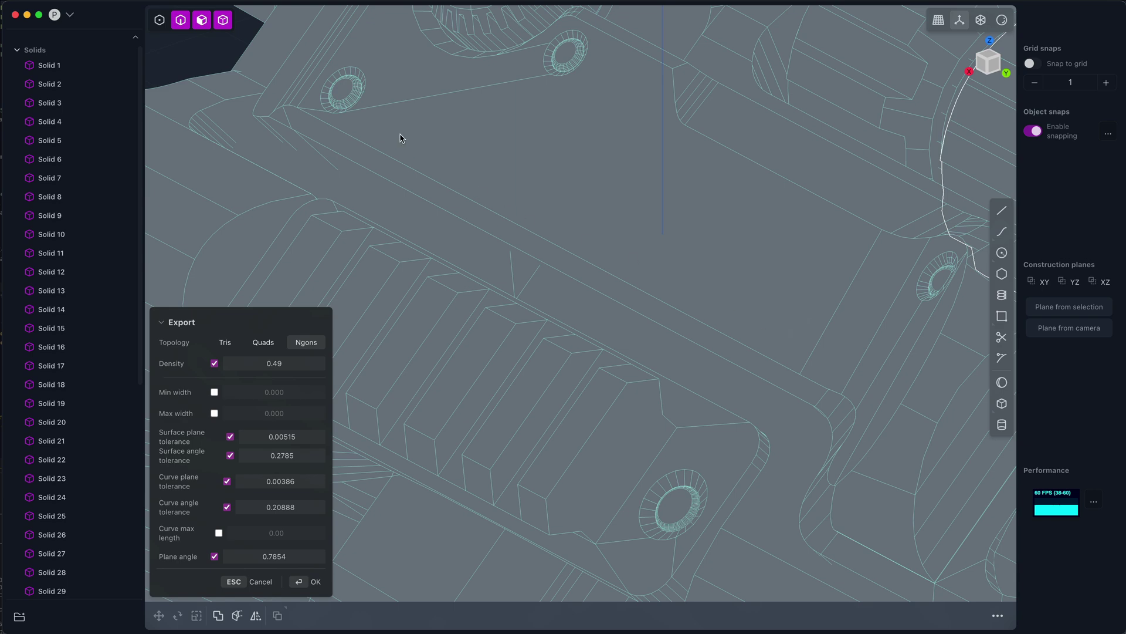
pyautogui.moveTo(749, 300)
pyautogui.mouseDown(button='middle')
pyautogui.moveTo(696, 255)
pyautogui.moveTo(761, 310)
pyautogui.moveTo(741, 293)
pyautogui.mouseUp(button='middle')
pyautogui.scroll(2, 710, 232)
pyautogui.keyDown('shift'); pyautogui.moveTo(705, 231); pyautogui.dragTo(706, 305, button='middle'); pyautogui.keyUp('shift')
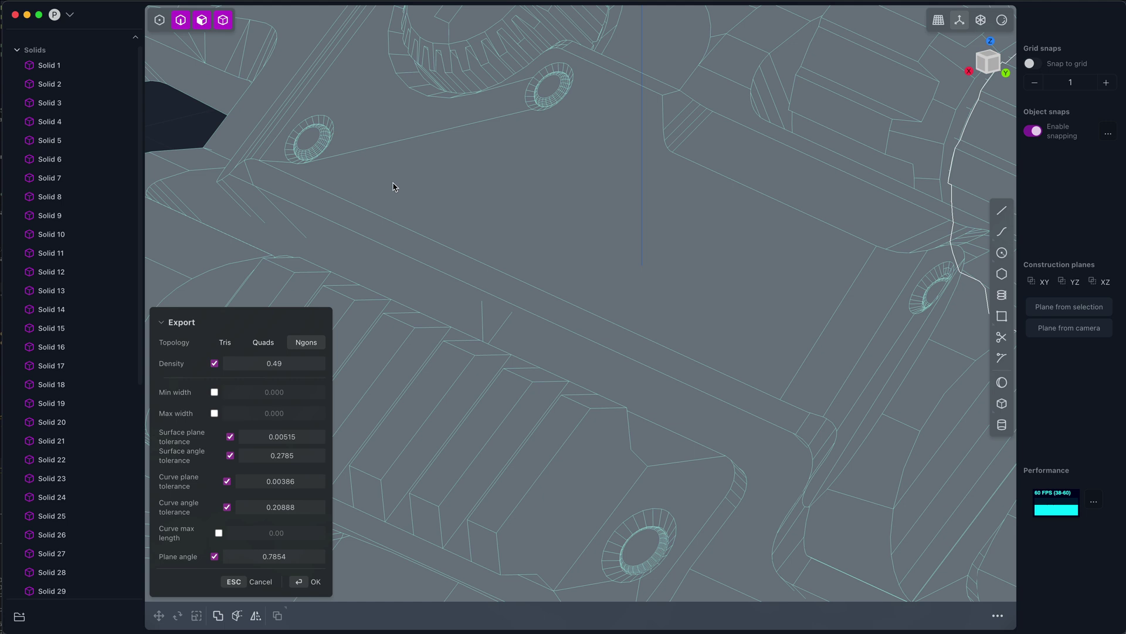
# - Switch the export topology to Tris to compare the flat side panel, and return to Ngons
pyautogui.click(225, 345)
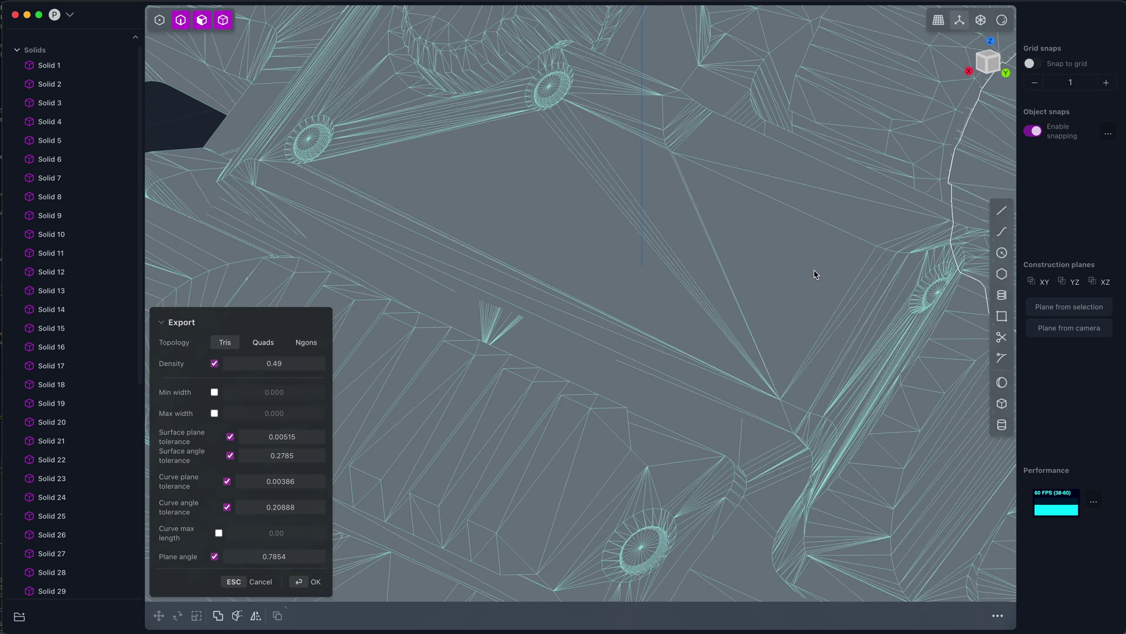
pyautogui.click(313, 348)
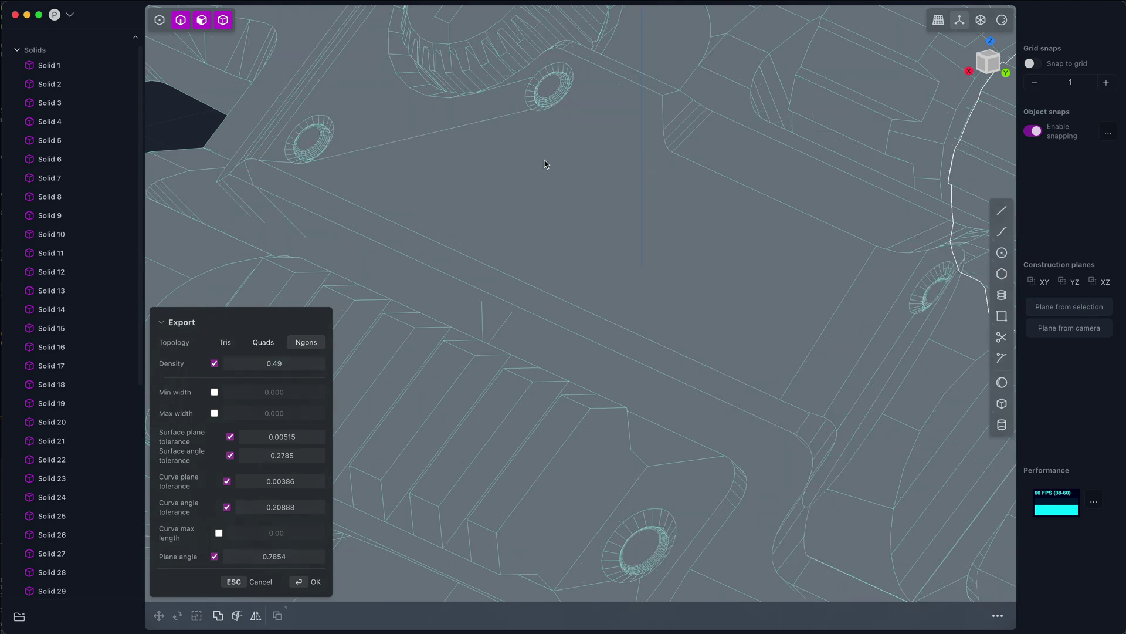
# - Examine the Ngons mesh preview along the knob, ribbed rail, latch and curved lower body
pyautogui.scroll(-5, 553, 189)
pyautogui.moveTo(553, 192); pyautogui.dragTo(610, 158, button='middle')
pyautogui.scroll(-2, 610, 158)
pyautogui.scroll(-4, 528, 293)
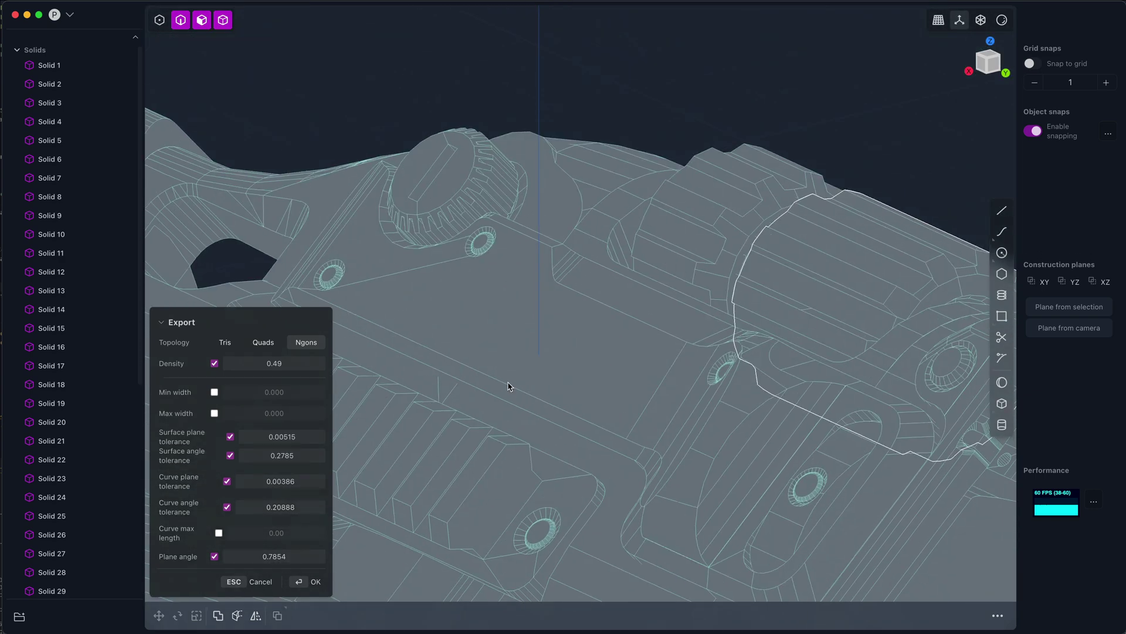
pyautogui.scroll(-2, 517, 393)
pyautogui.scroll(-4, 546, 419)
pyautogui.keyDown('shift'); pyautogui.moveTo(547, 419); pyautogui.dragTo(657, 276, button='middle'); pyautogui.keyUp('shift')
pyautogui.moveTo(611, 316); pyautogui.dragTo(636, 322, button='middle')
pyautogui.scroll(2, 636, 326)
pyautogui.scroll(2, 611, 312)
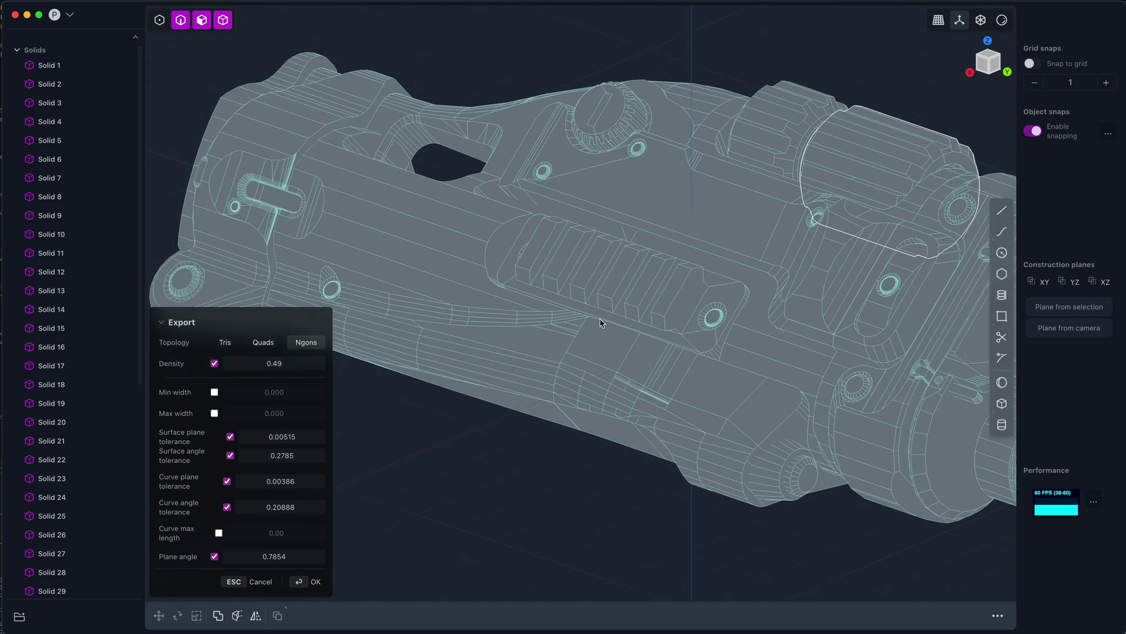
pyautogui.keyDown('shift'); pyautogui.moveTo(551, 351); pyautogui.dragTo(656, 320, button='middle'); pyautogui.keyUp('shift')
pyautogui.keyDown('shift'); pyautogui.moveTo(580, 331); pyautogui.dragTo(567, 337, button='middle'); pyautogui.keyUp('shift')
pyautogui.scroll(-2, 520, 353)
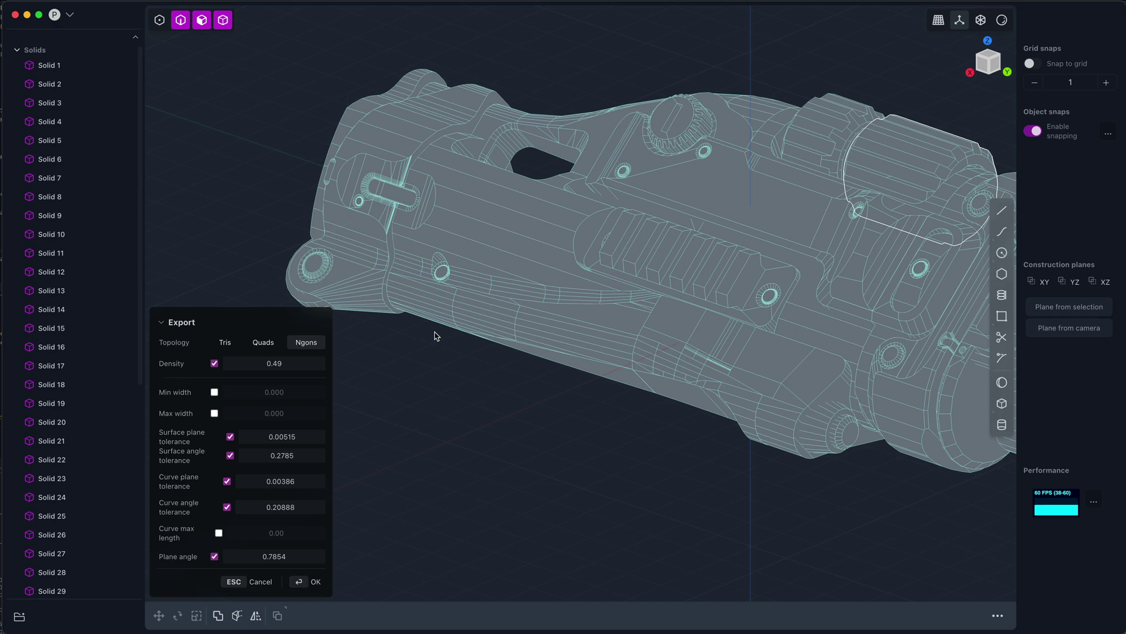
pyautogui.scroll(5, 405, 308)
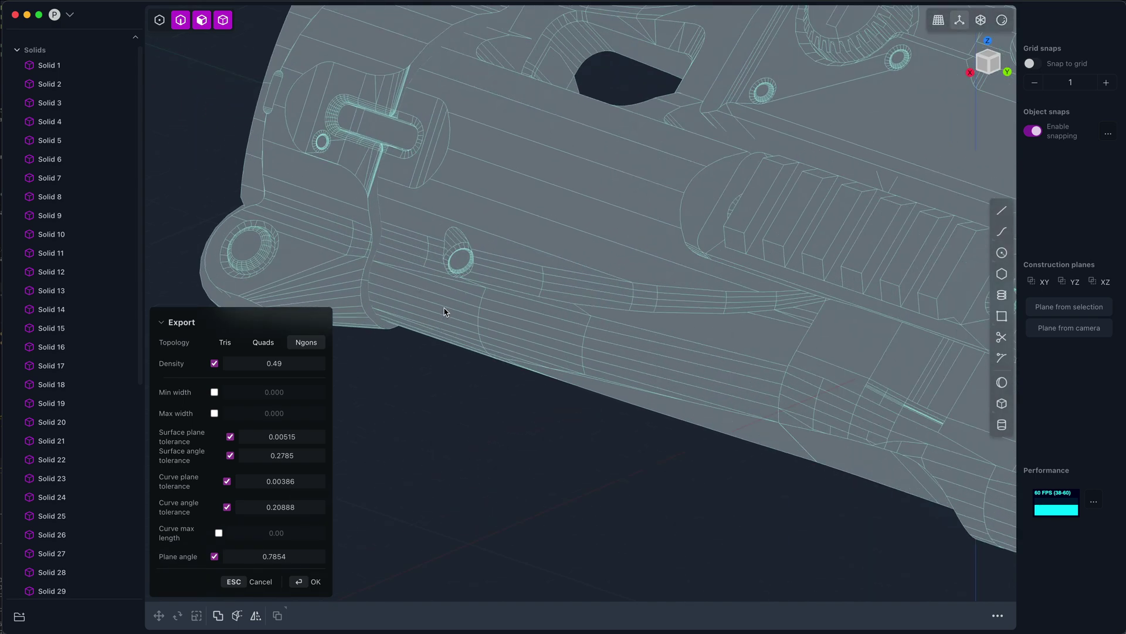
pyautogui.scroll(3, 449, 307)
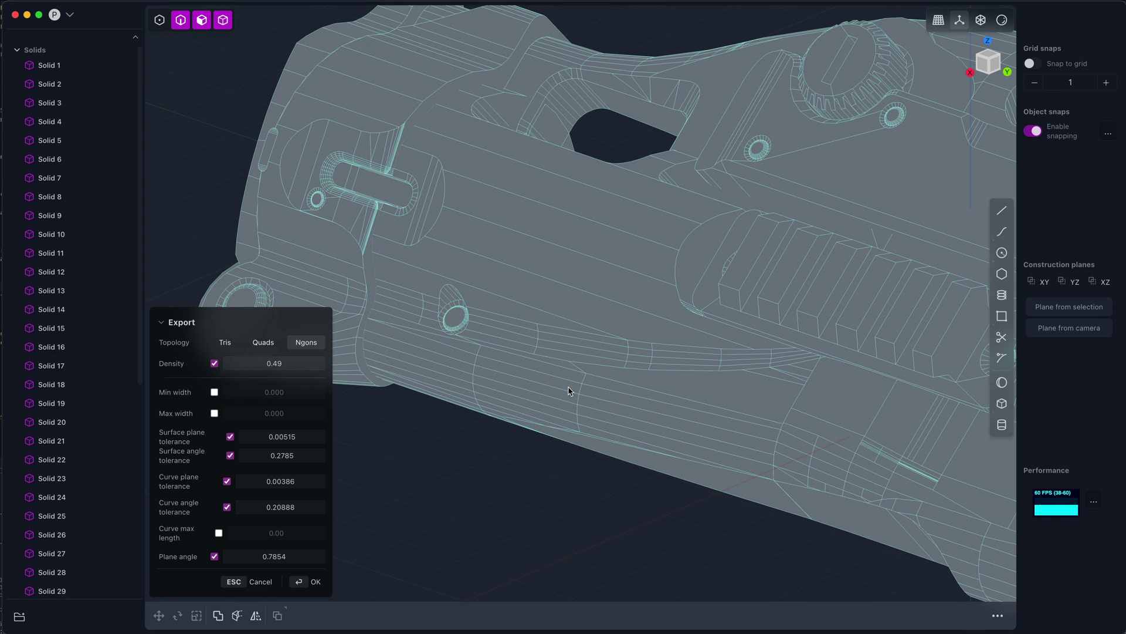
pyautogui.scroll(4, 466, 390)
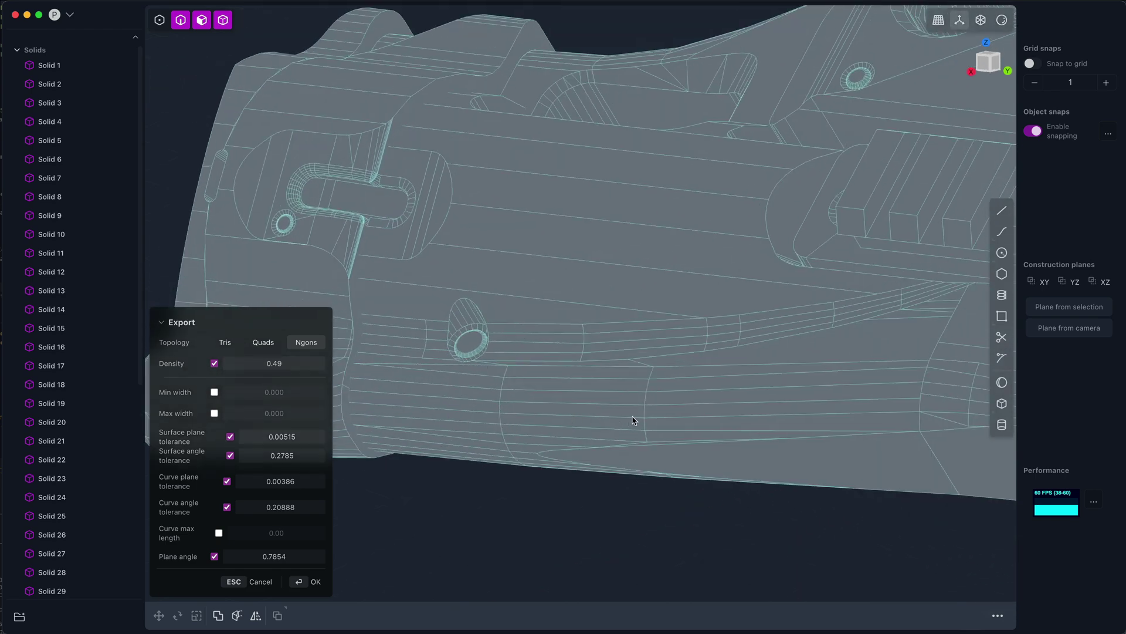
pyautogui.hscroll(5, 759, 398)
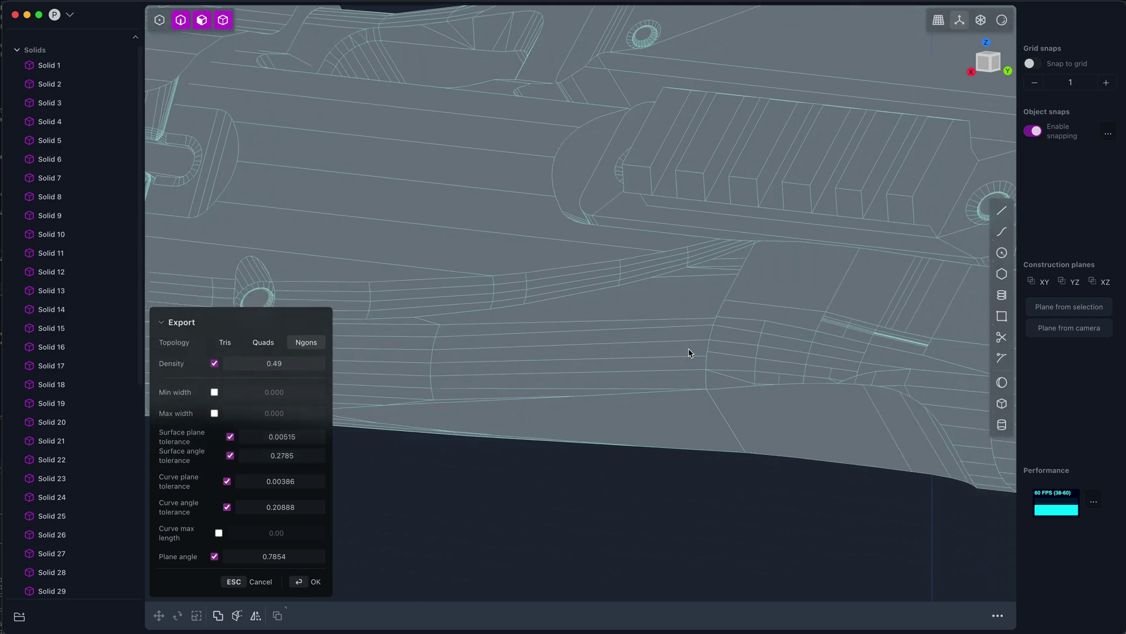
pyautogui.keyDown('shift'); pyautogui.moveTo(634, 253); pyautogui.dragTo(594, 385, button='middle'); pyautogui.keyUp('shift')
pyautogui.keyDown('shift'); pyautogui.moveTo(745, 221); pyautogui.dragTo(640, 291, button='middle'); pyautogui.keyUp('shift')
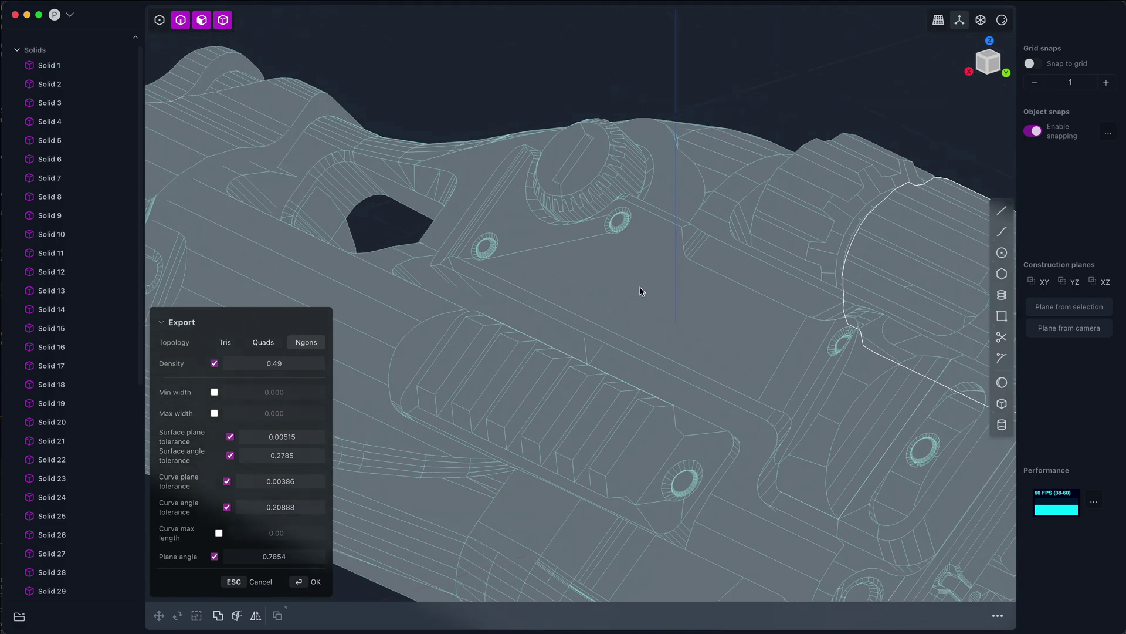
# - Examine the Ngons mesh preview from the opposite side of the body and over the whole model
pyautogui.moveTo(789, 215); pyautogui.dragTo(641, 154, button='middle')
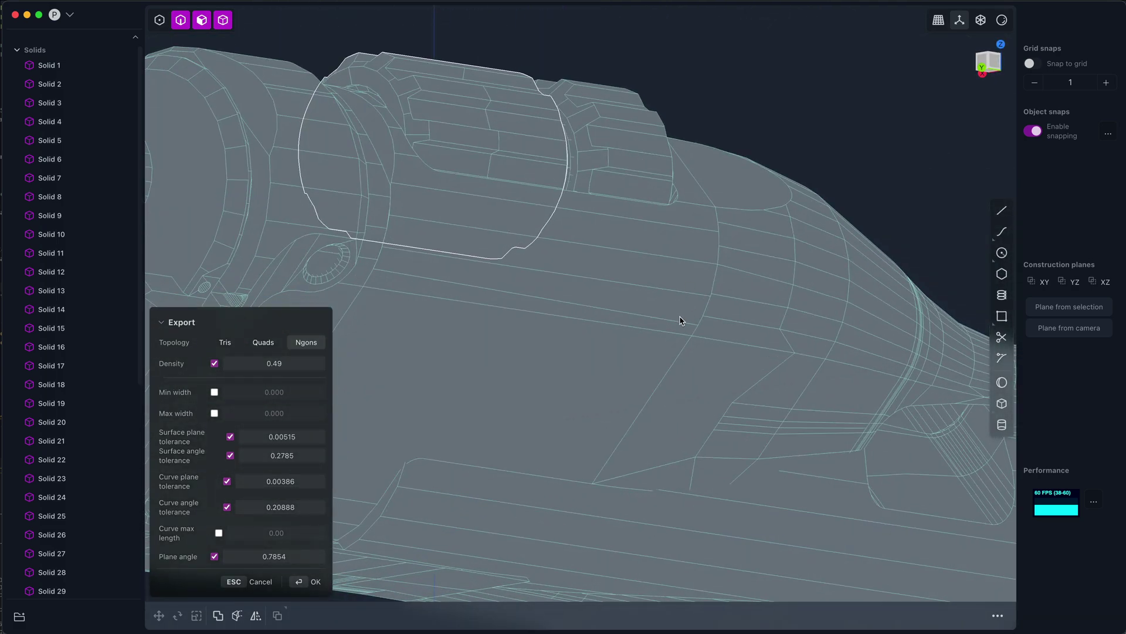
pyautogui.scroll(-3, 658, 323)
pyautogui.scroll(-2, 649, 332)
pyautogui.scroll(-2, 630, 336)
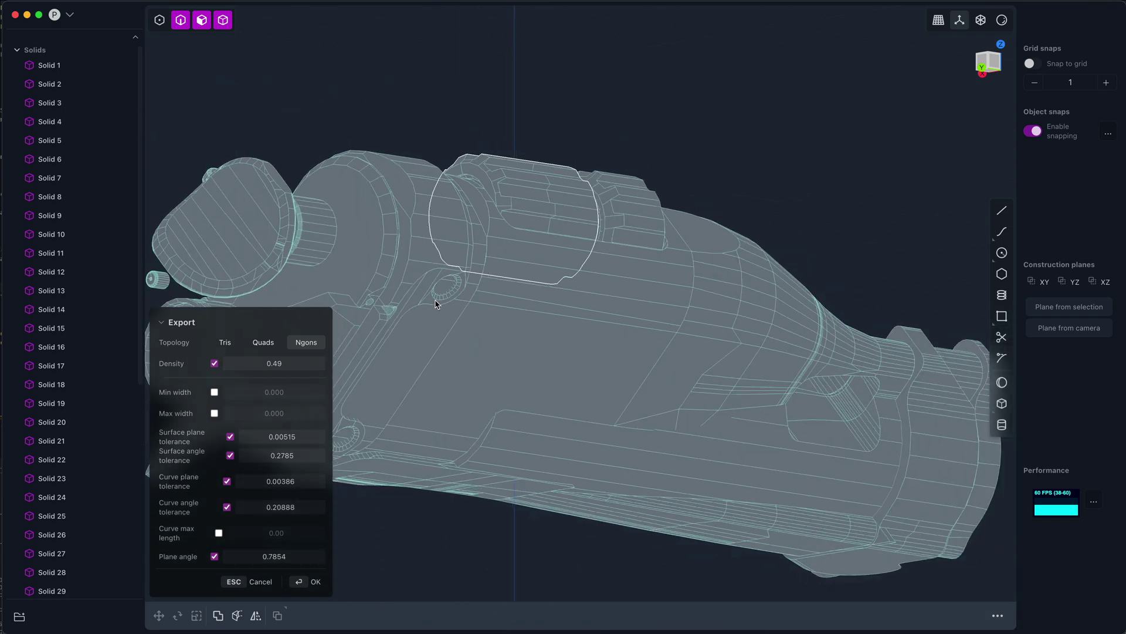
pyautogui.moveTo(443, 301); pyautogui.dragTo(593, 333, button='middle')
pyautogui.scroll(-4, 632, 369)
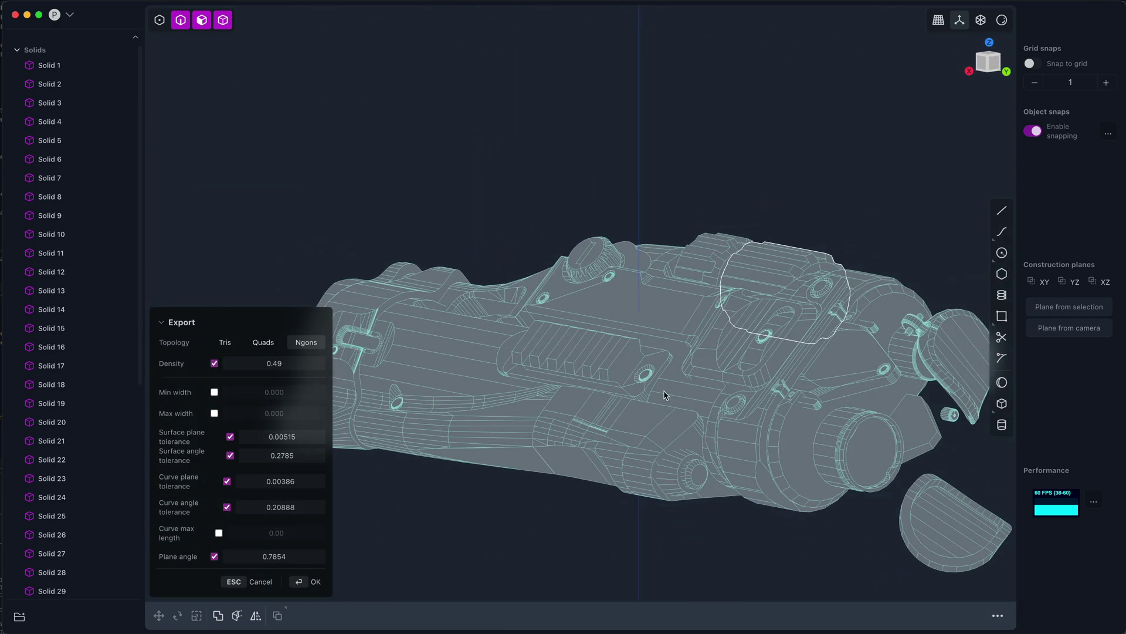
pyautogui.moveTo(671, 403); pyautogui.dragTo(698, 391, button='middle')
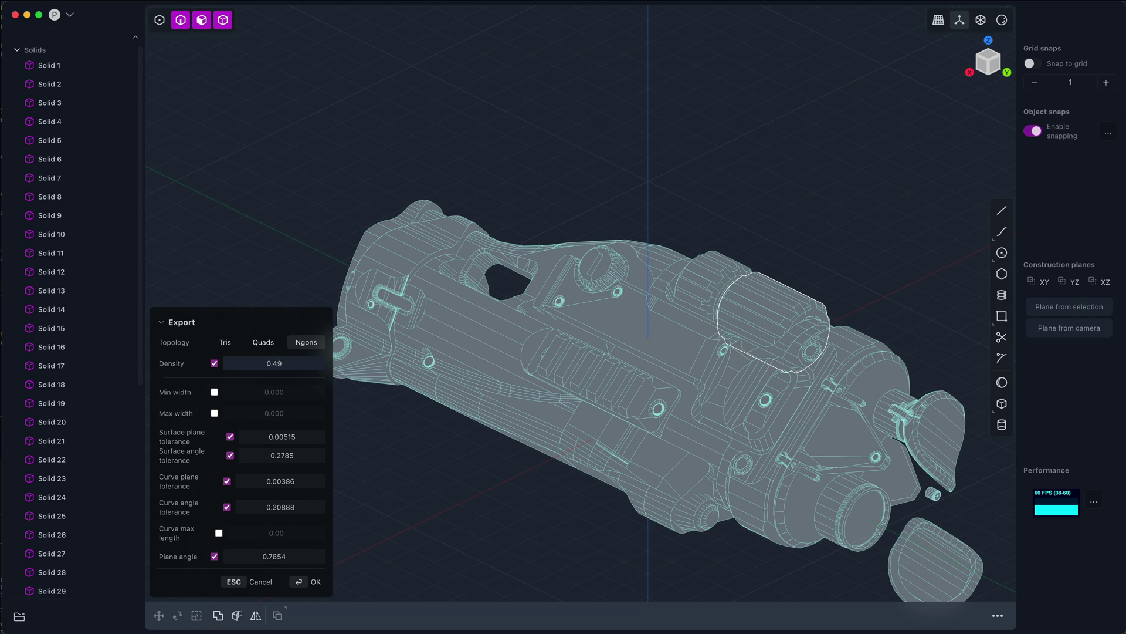
# - Lower the detailed model's mesh density to 0.22 and confirm the export
pyautogui.moveTo(280, 364); pyautogui.dragTo(264, 367)
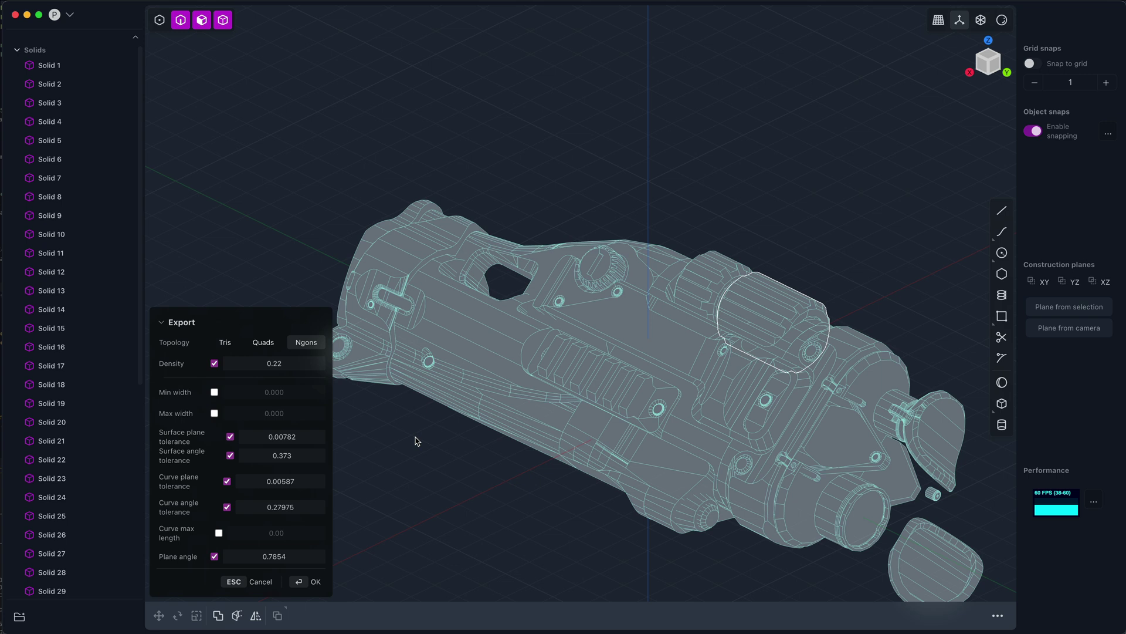
pyautogui.press('Return')
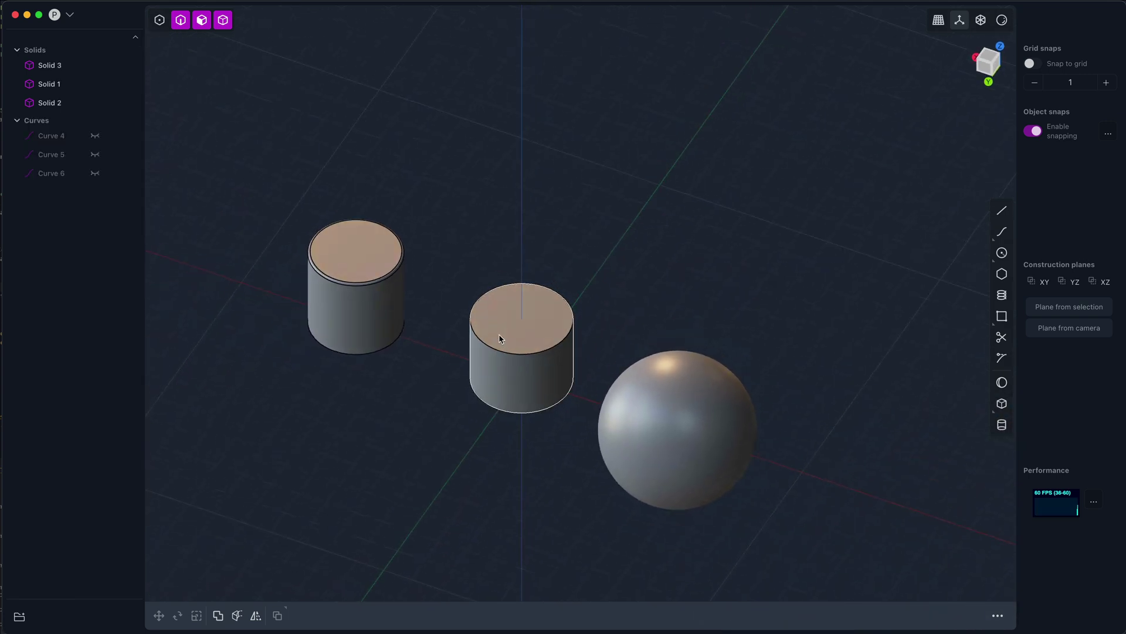
# - Start exporting the two cylinders and the sphere as Wavefront OBJ, replacing the existing Untitled.obj in Downloads
pyautogui.press('super+s')
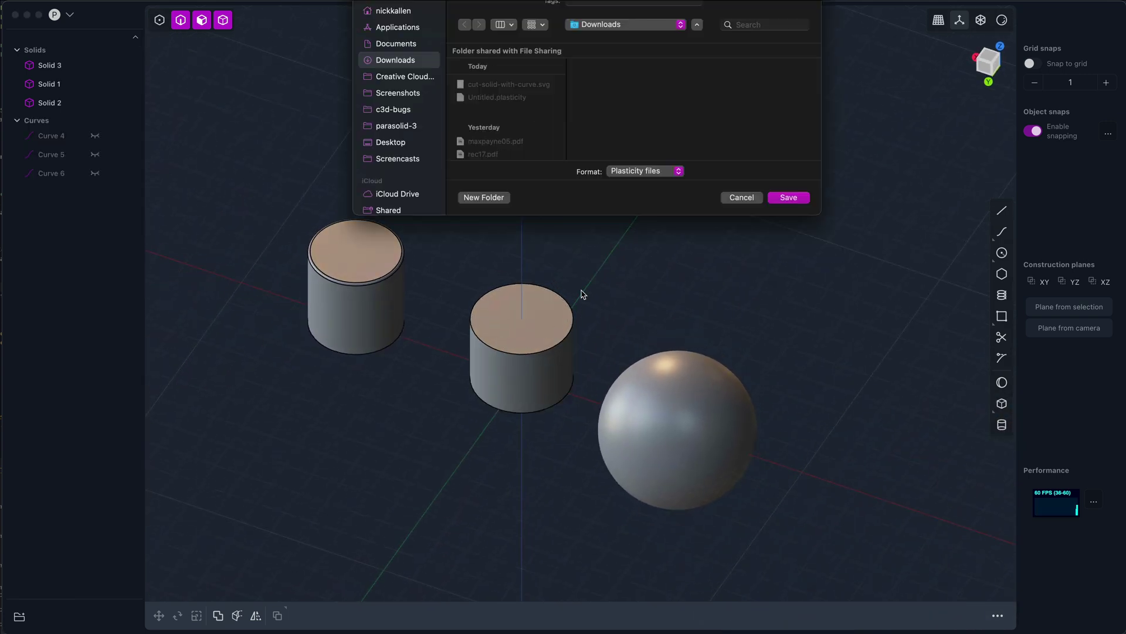
pyautogui.click(675, 172)
pyautogui.click(643, 210)
pyautogui.click(788, 197)
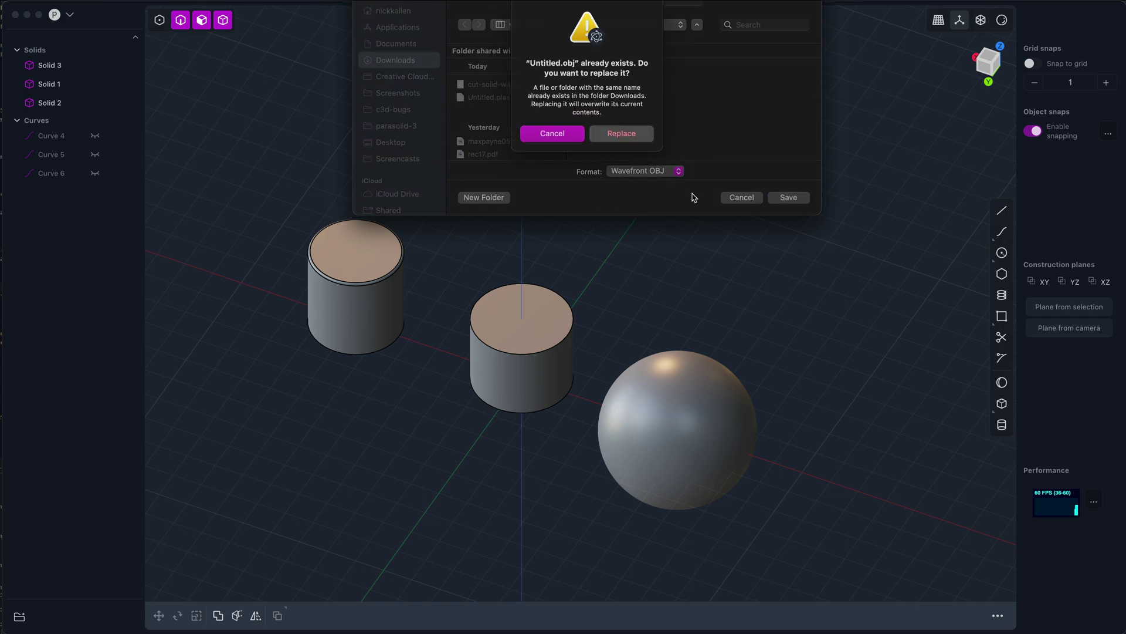
pyautogui.click(622, 143)
# - Raise the Tris mesh density to 0.93 and examine the rounded top rim of the filleted cylinder
pyautogui.scroll(10, 452, 347)
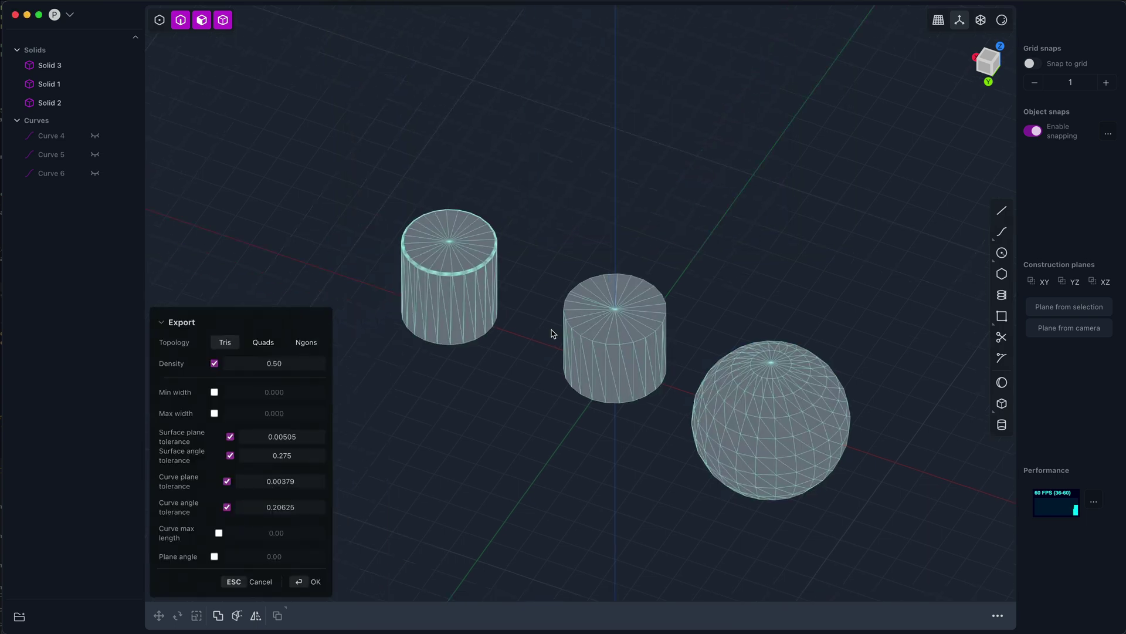
pyautogui.moveTo(560, 317); pyautogui.dragTo(533, 346, button='middle')
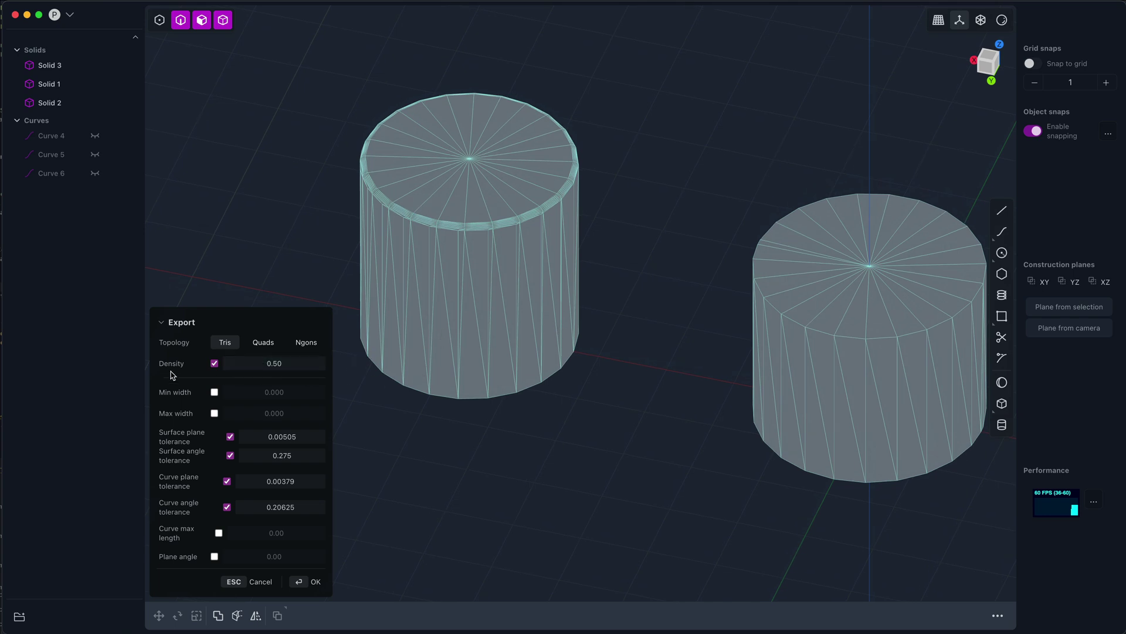
pyautogui.moveTo(284, 364); pyautogui.dragTo(287, 363)
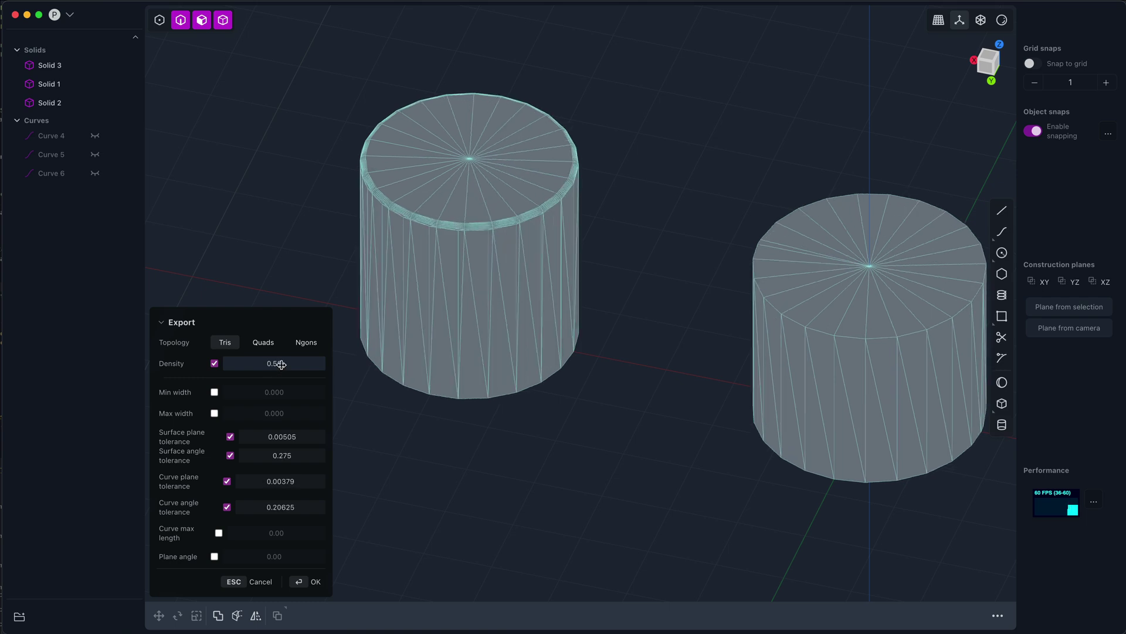
pyautogui.scroll(2, 413, 370)
pyautogui.keyDown('shift'); pyautogui.moveTo(445, 309); pyautogui.dragTo(486, 384, button='middle'); pyautogui.keyUp('shift')
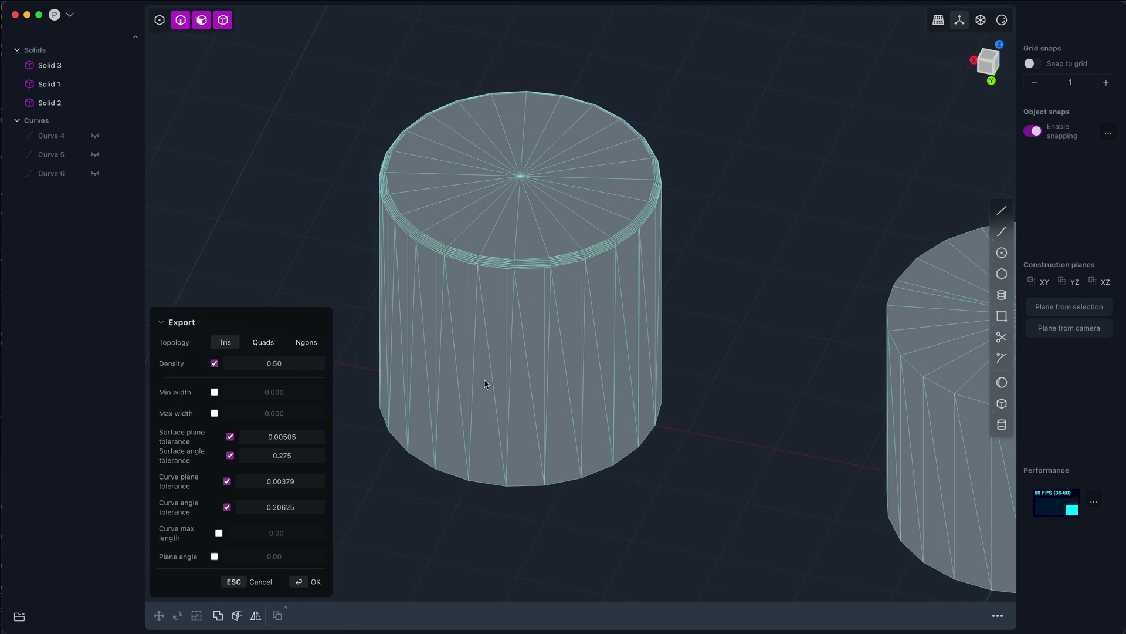
pyautogui.scroll(3, 383, 393)
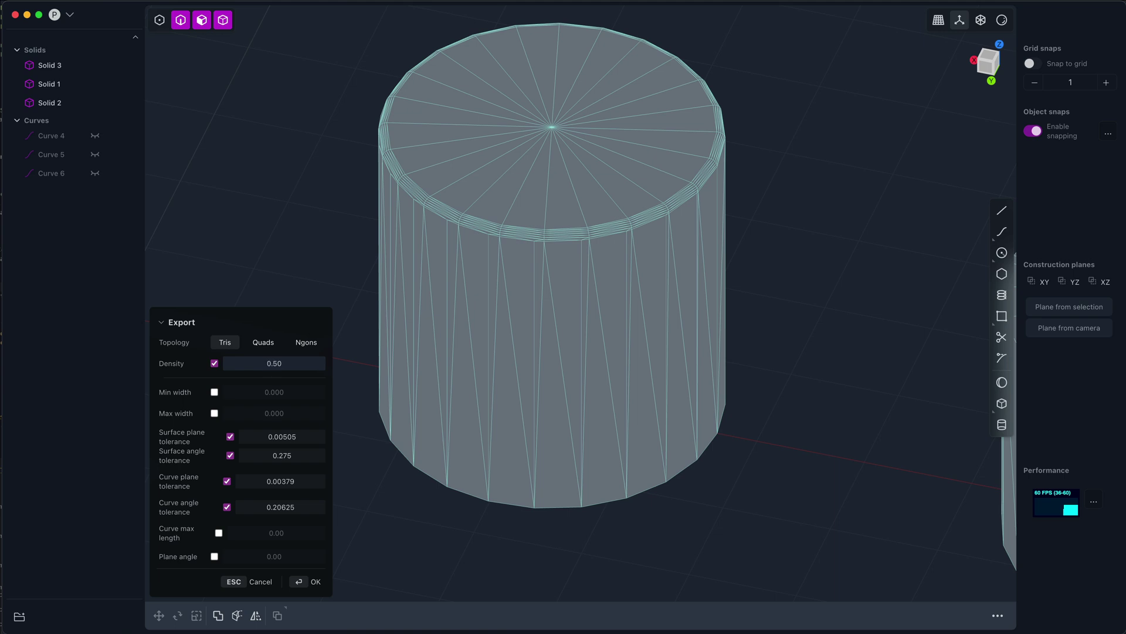
pyautogui.moveTo(274, 364); pyautogui.dragTo(256, 377)
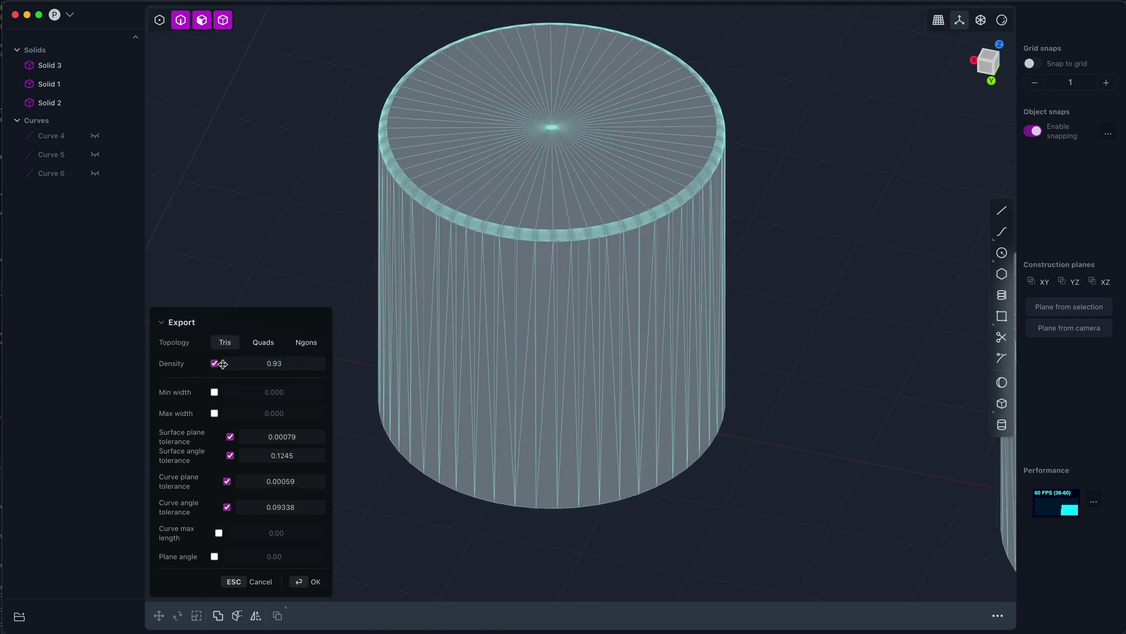
pyautogui.scroll(3, 591, 270)
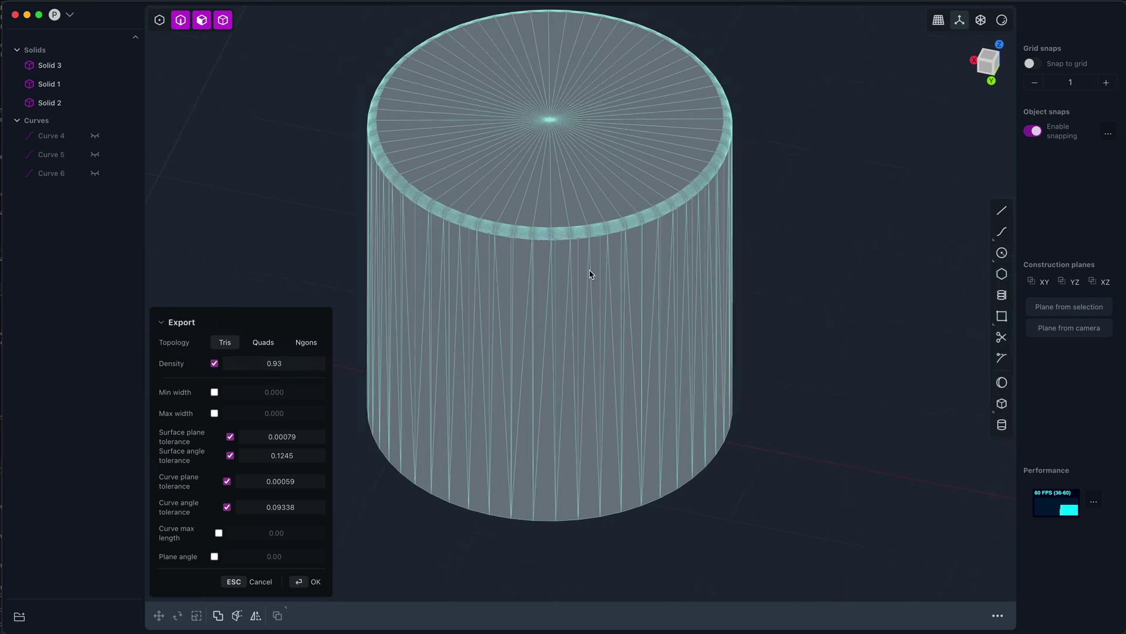
pyautogui.scroll(5, 591, 267)
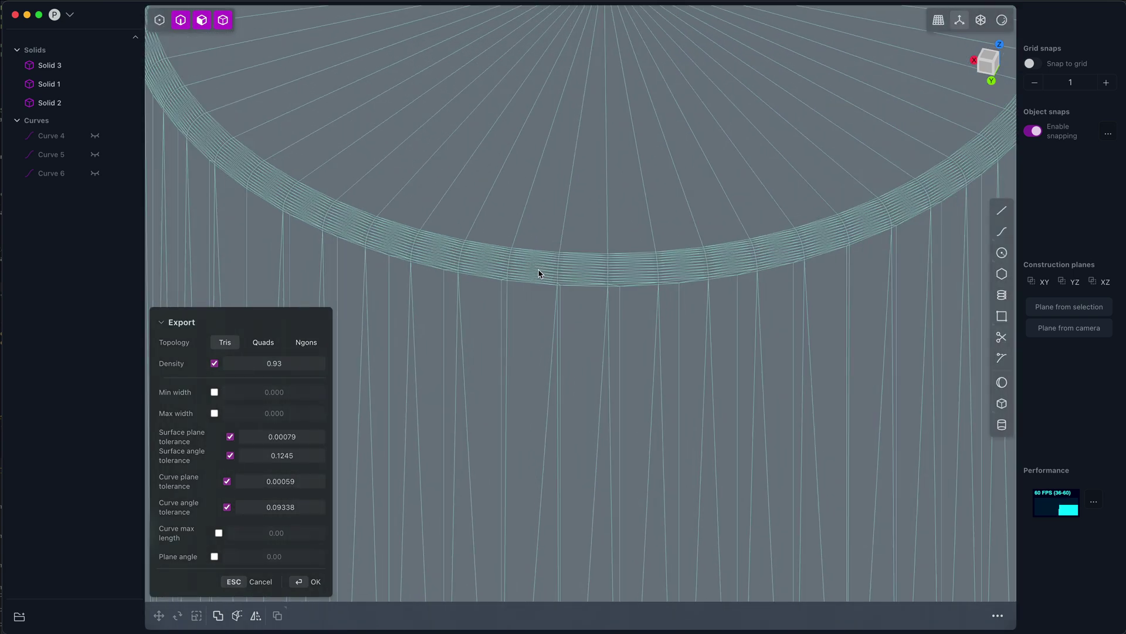
pyautogui.scroll(-8, 541, 293)
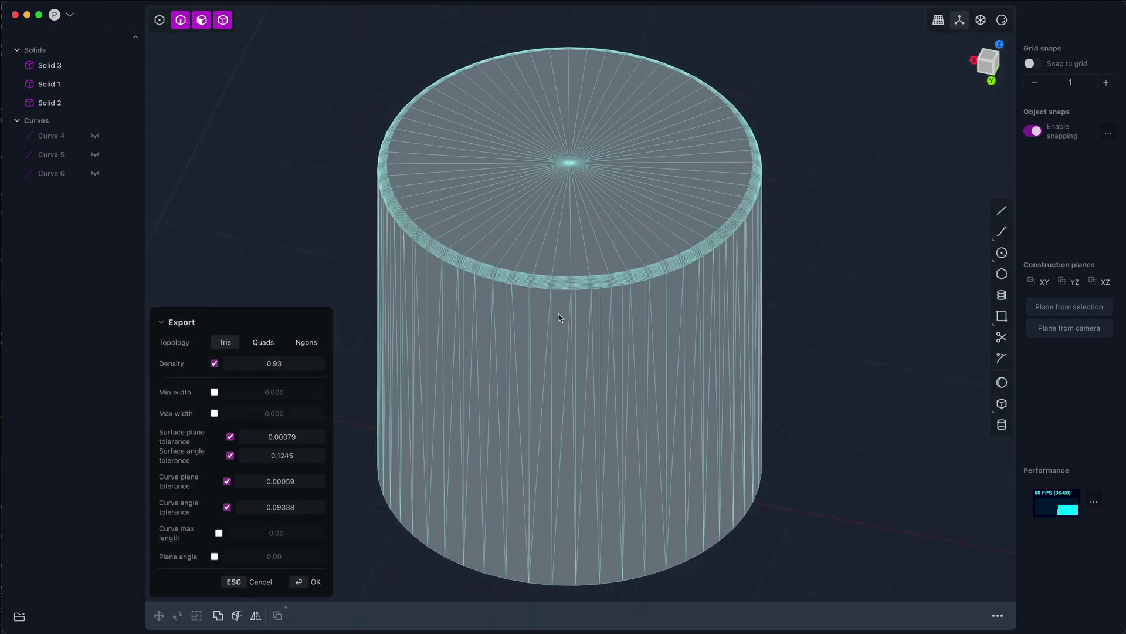
pyautogui.moveTo(551, 299); pyautogui.dragTo(527, 600, button='middle')
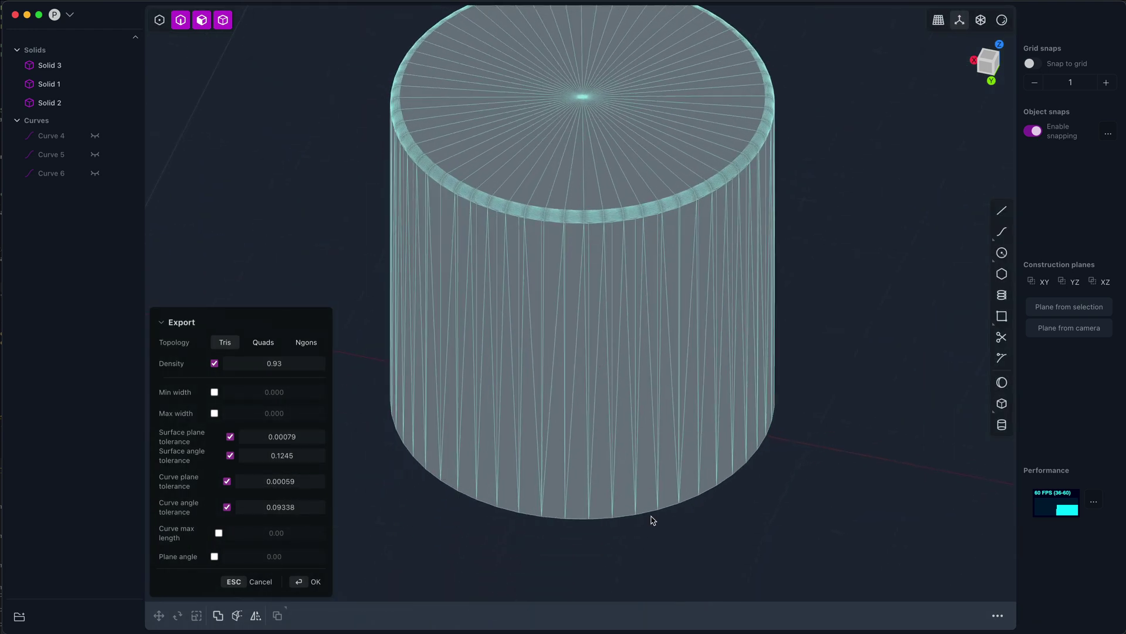
# - Raise the density to 0.96 and compare Ngons with Tris on the filleted cylinder's rim, returning to Tris
pyautogui.moveTo(282, 363); pyautogui.dragTo(463, 466)
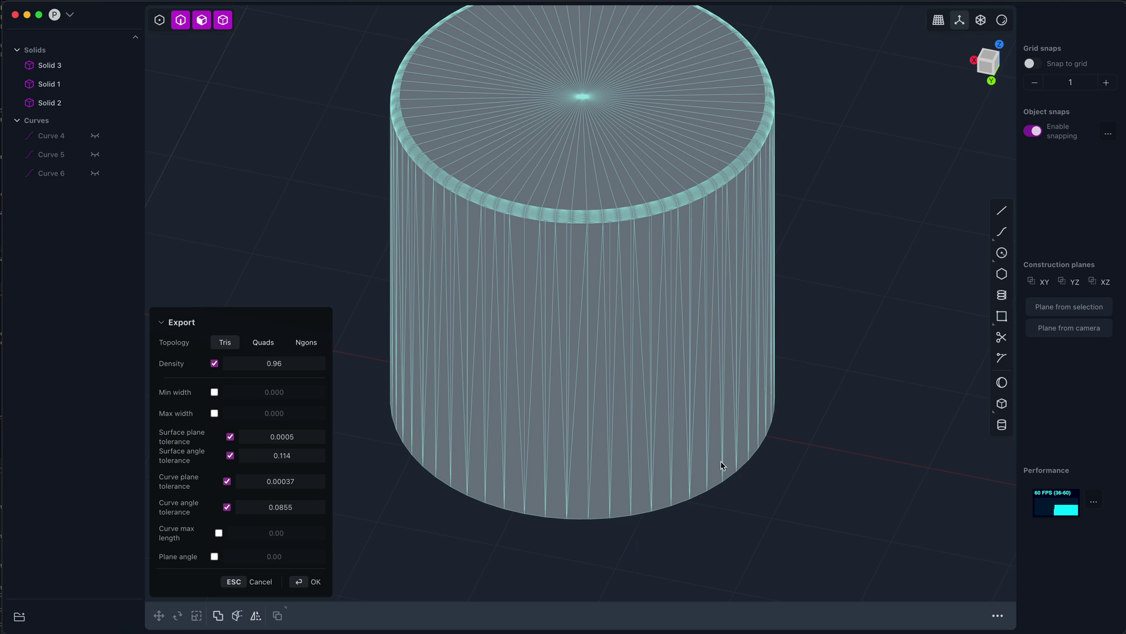
pyautogui.scroll(5, 579, 250)
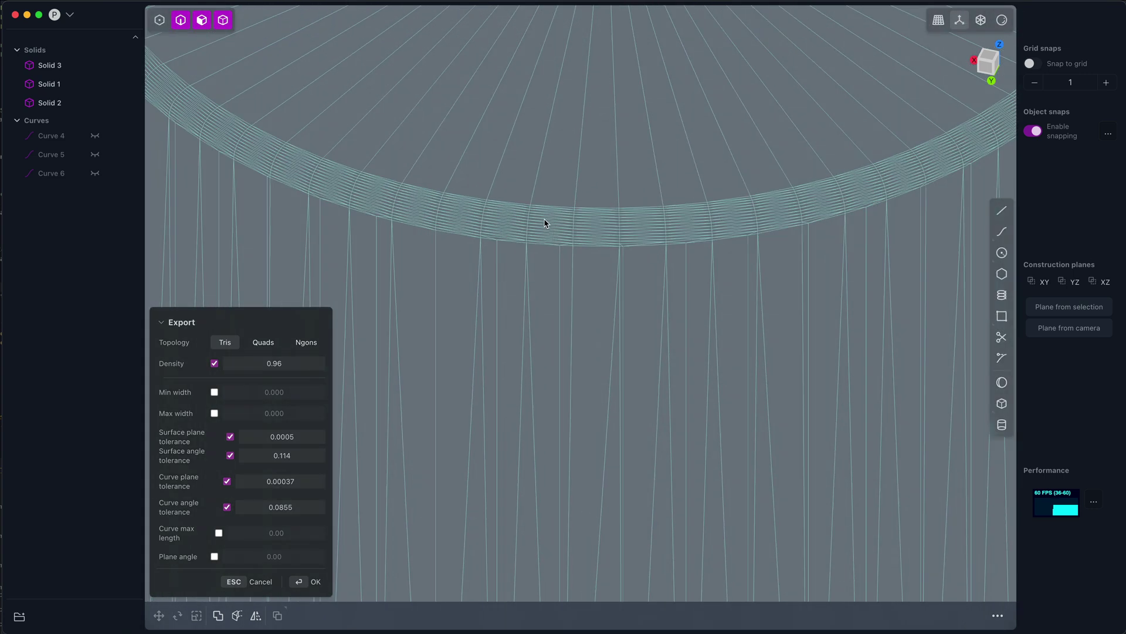
pyautogui.click(305, 343)
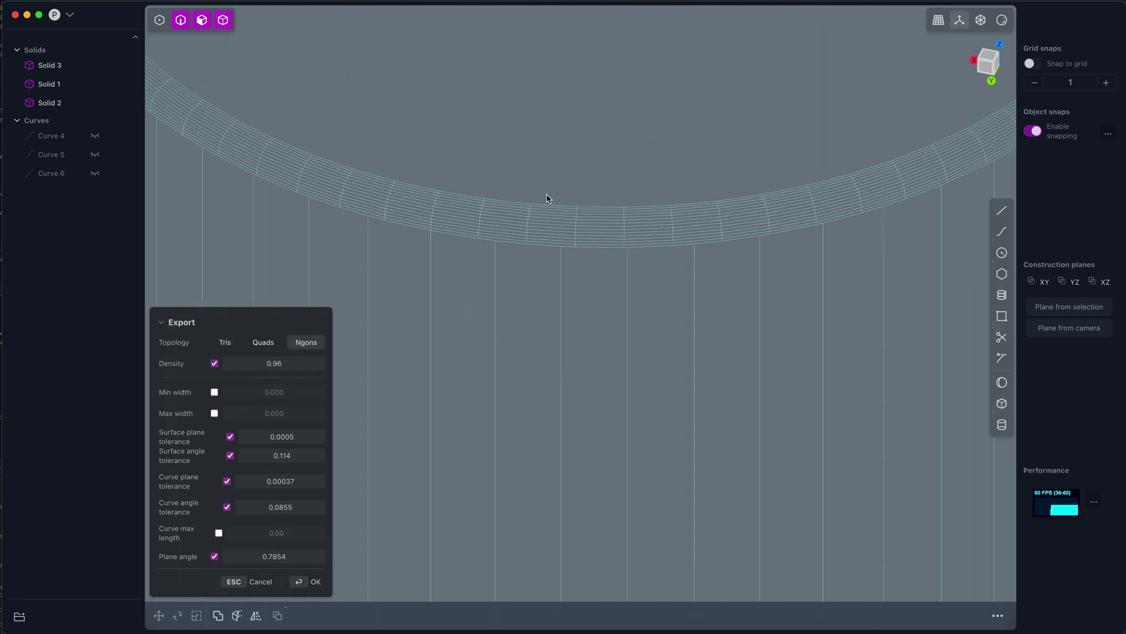
pyautogui.click(225, 342)
pyautogui.scroll(-5, 707, 311)
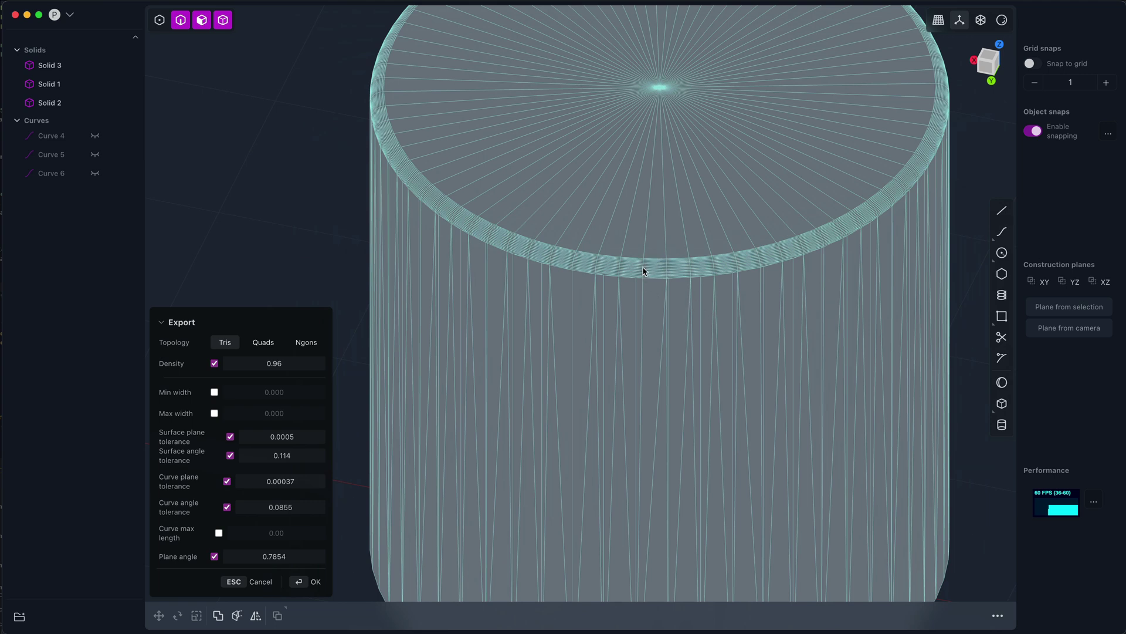
# - Enable the minimum width, set it to 0.064 with Ngons topology, and cancel the export after checking the filleted rim
pyautogui.click(214, 392)
pyautogui.moveTo(304, 387); pyautogui.dragTo(262, 392)
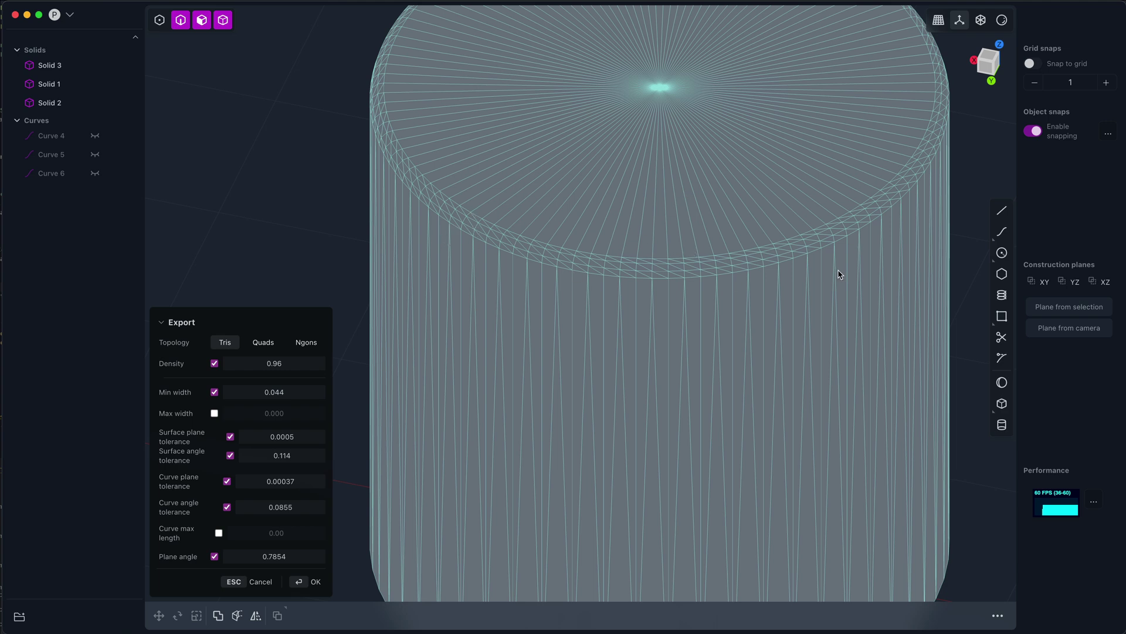
pyautogui.click(306, 342)
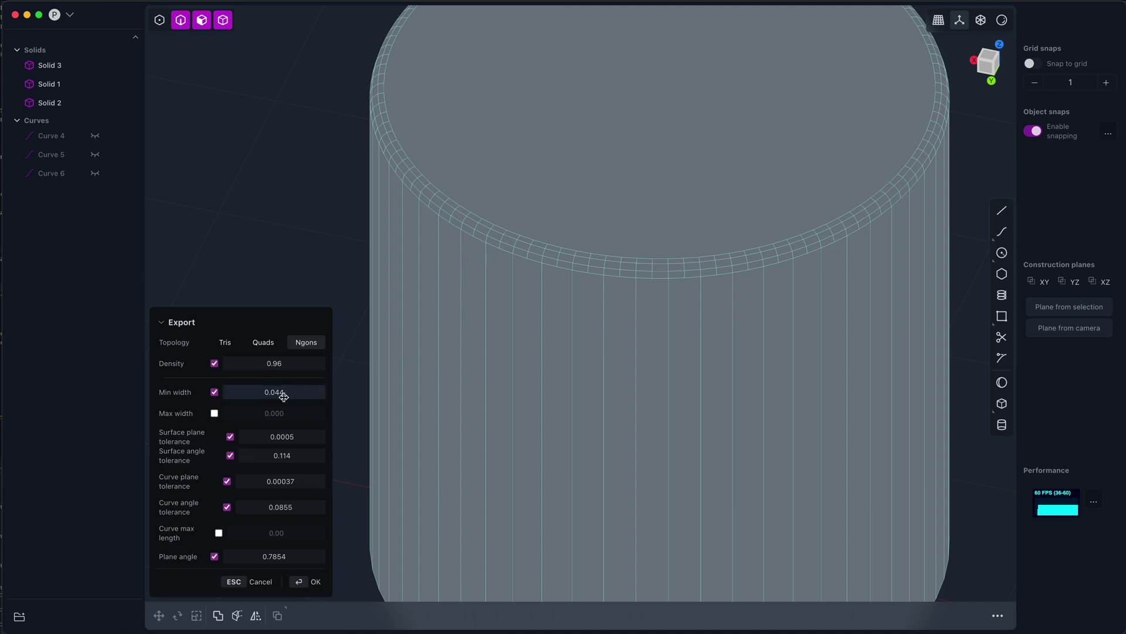
pyautogui.moveTo(267, 392); pyautogui.dragTo(278, 392)
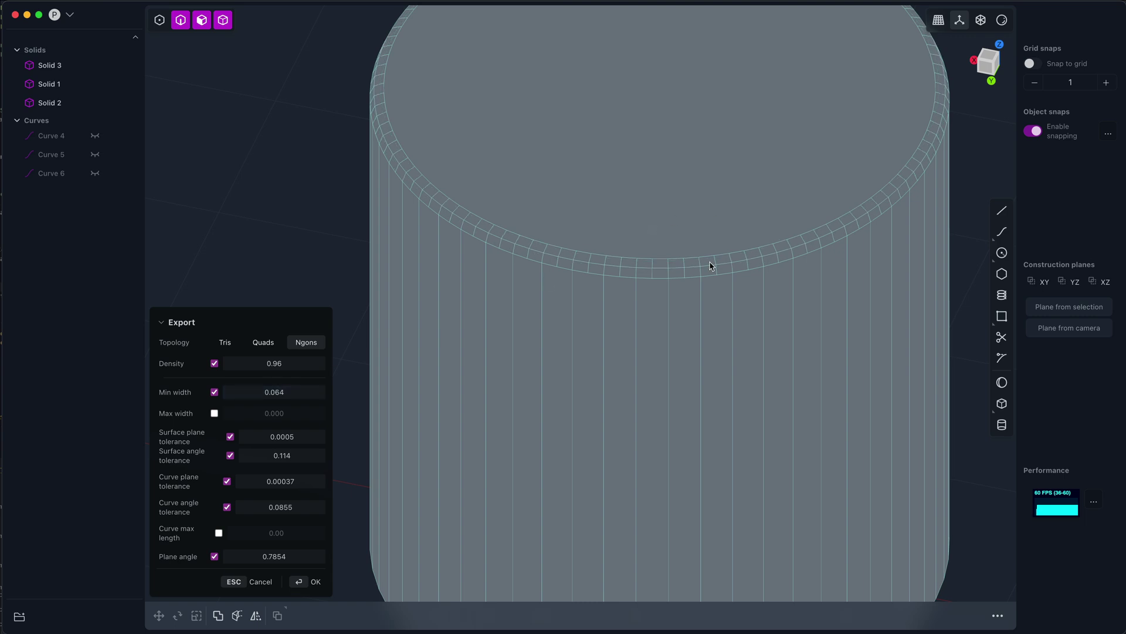
pyautogui.scroll(-3, 638, 382)
pyautogui.keyDown('shift'); pyautogui.moveTo(692, 363); pyautogui.dragTo(684, 328, button='middle'); pyautogui.keyUp('shift')
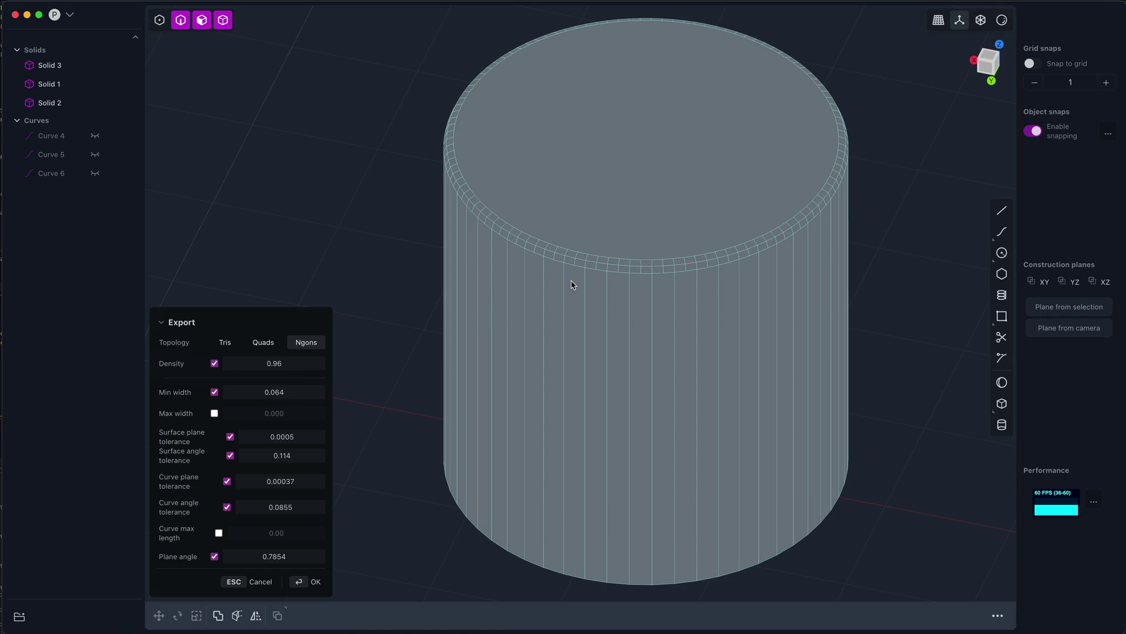
pyautogui.press('Escape')
# - Select only the plain middle cylinder and start exporting it as Wavefront OBJ, replacing the existing file
pyautogui.scroll(-5, 679, 327)
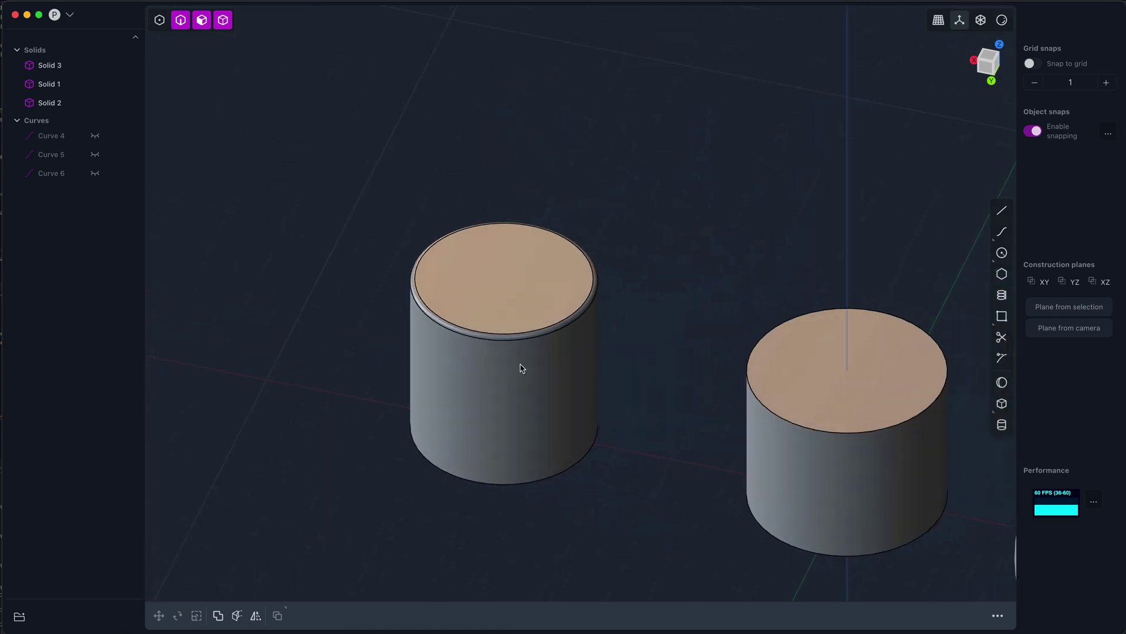
pyautogui.click(797, 488)
pyautogui.moveTo(797, 488); pyautogui.dragTo(629, 392, button='middle')
pyautogui.press('super+shift+s')
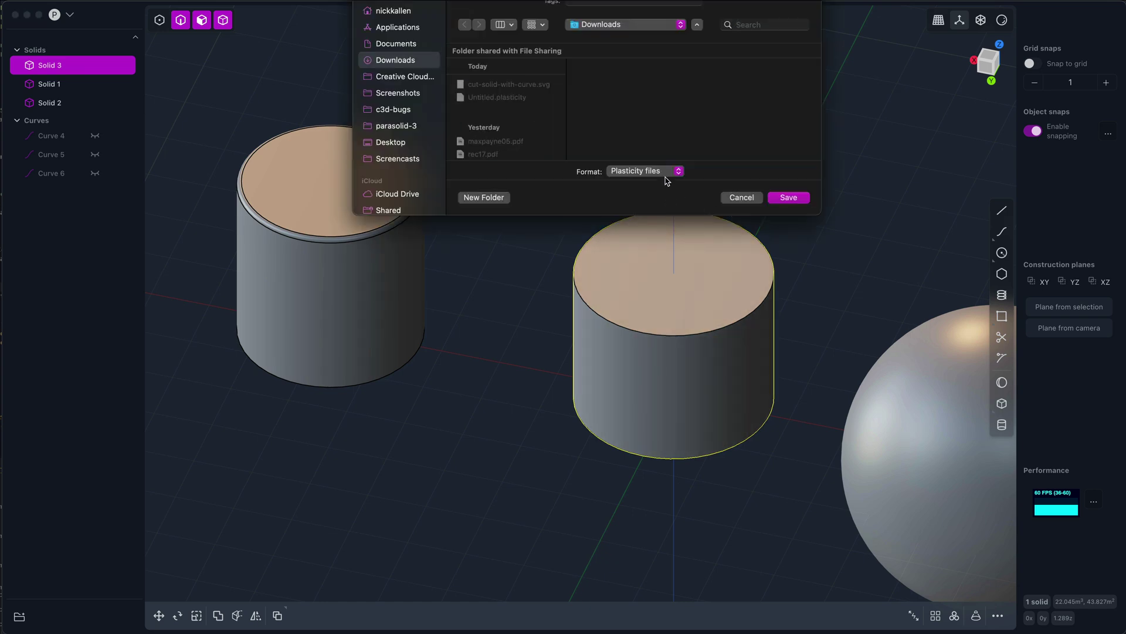
pyautogui.click(668, 173)
pyautogui.click(657, 210)
pyautogui.click(787, 198)
pyautogui.click(621, 140)
pyautogui.scroll(5, 590, 381)
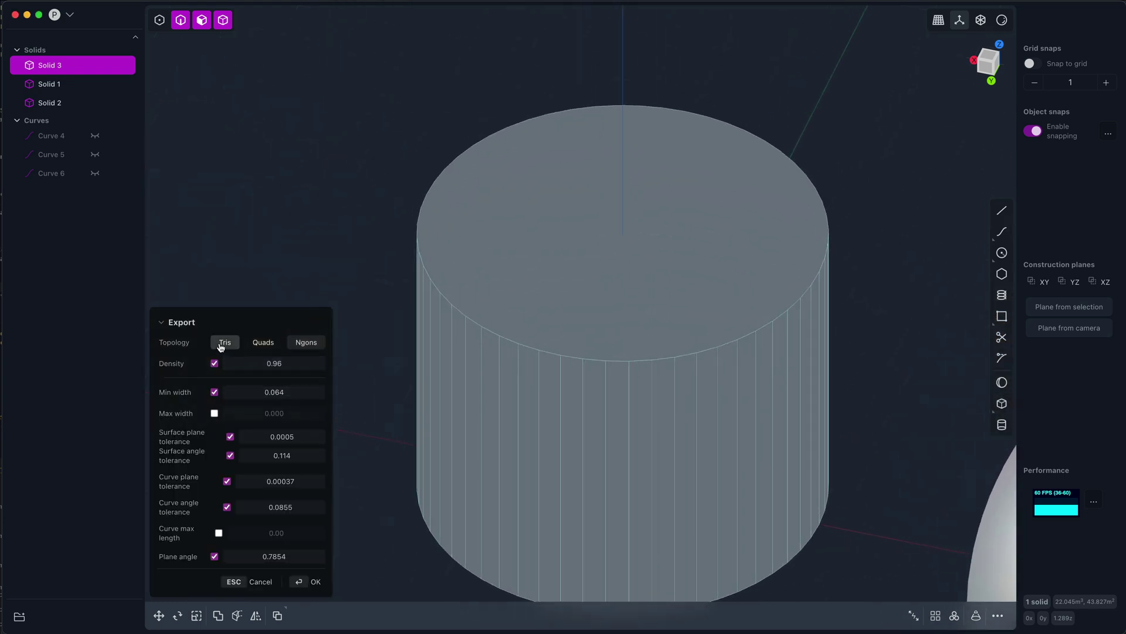
# - Preview the cylinder with Tris, switch the topology to Quads, and lower the density to 0.33
pyautogui.click(221, 346)
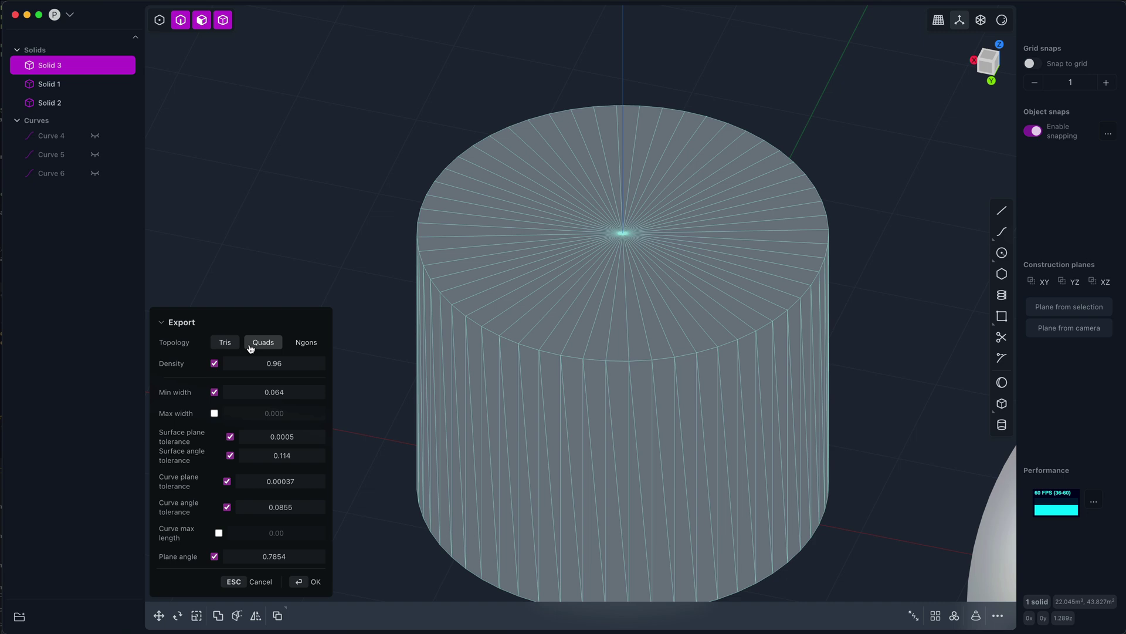
pyautogui.scroll(3, 518, 414)
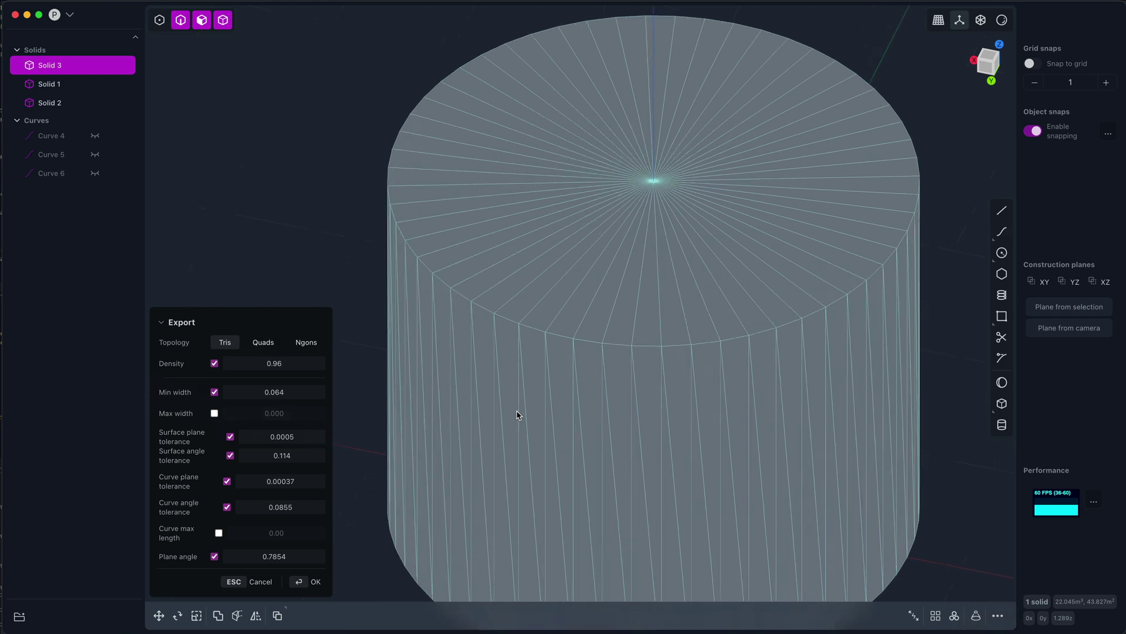
pyautogui.click(267, 348)
pyautogui.keyDown('shift'); pyautogui.moveTo(604, 410); pyautogui.dragTo(591, 372, button='middle'); pyautogui.keyUp('shift')
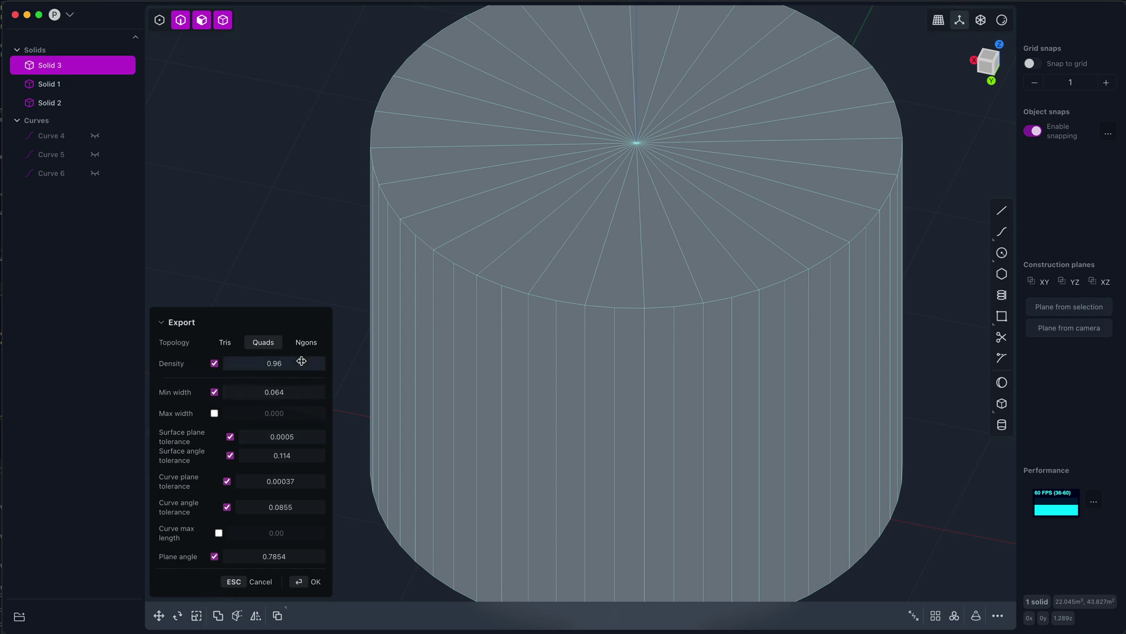
pyautogui.moveTo(302, 360); pyautogui.dragTo(235, 360)
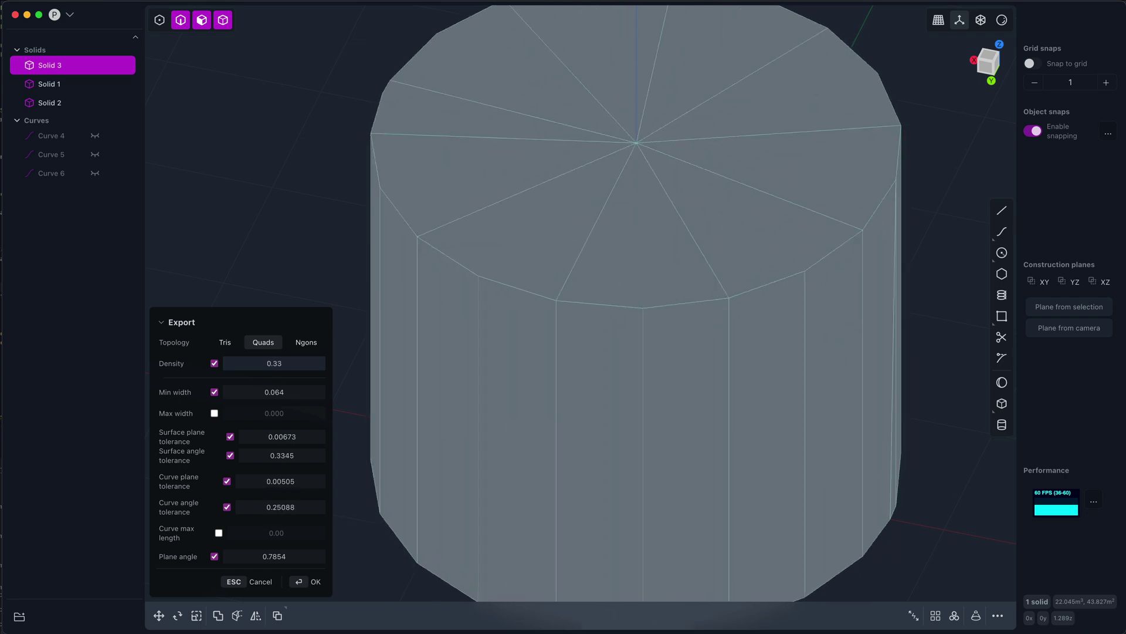
pyautogui.moveTo(782, 239); pyautogui.dragTo(675, 151, button='middle')
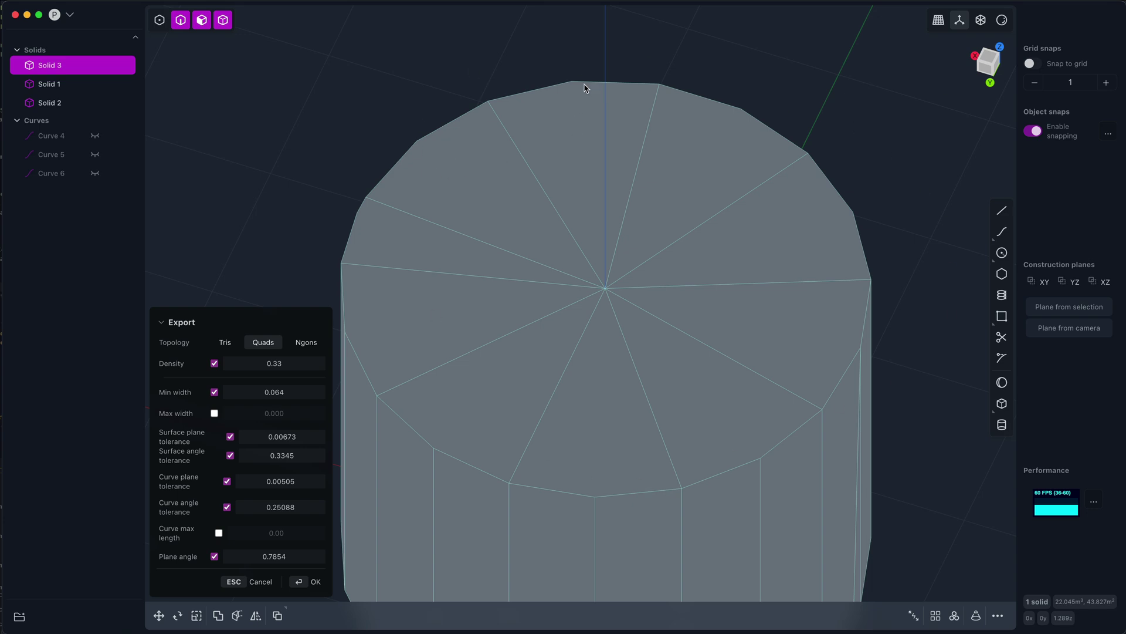
# - Switch to Tris and set surface plane tolerance to 0.0075, surface angle tolerance to 0.45 and curve plane tolerance to 0.0058
pyautogui.click(225, 342)
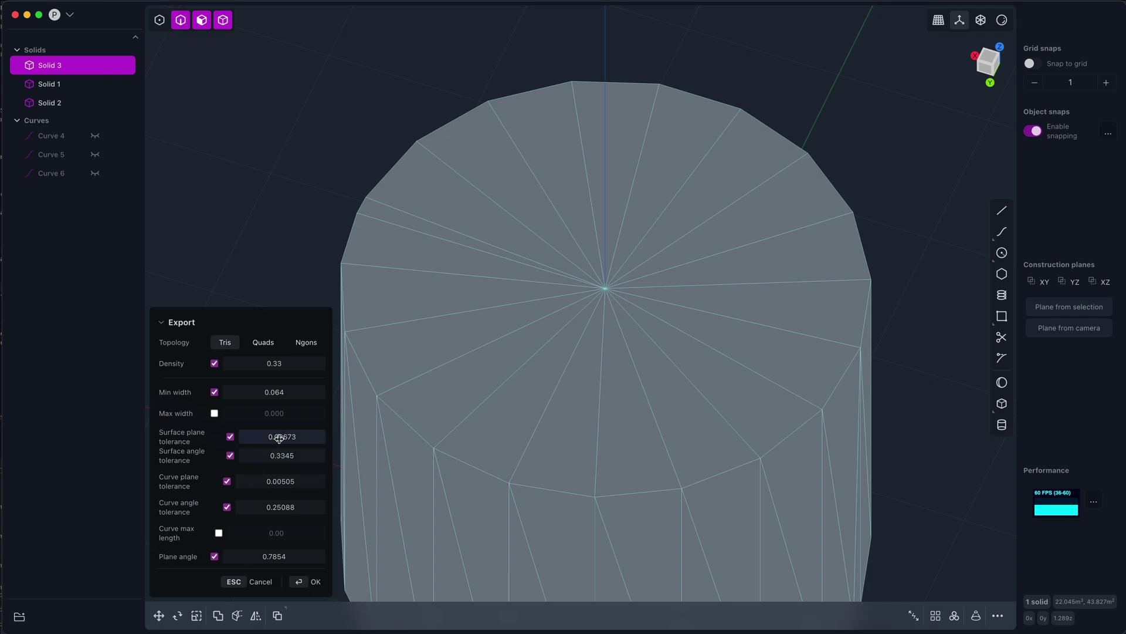
pyautogui.moveTo(269, 437); pyautogui.dragTo(288, 482)
pyautogui.press('BackSpace')
pyautogui.write('8')
pyautogui.press('Return')
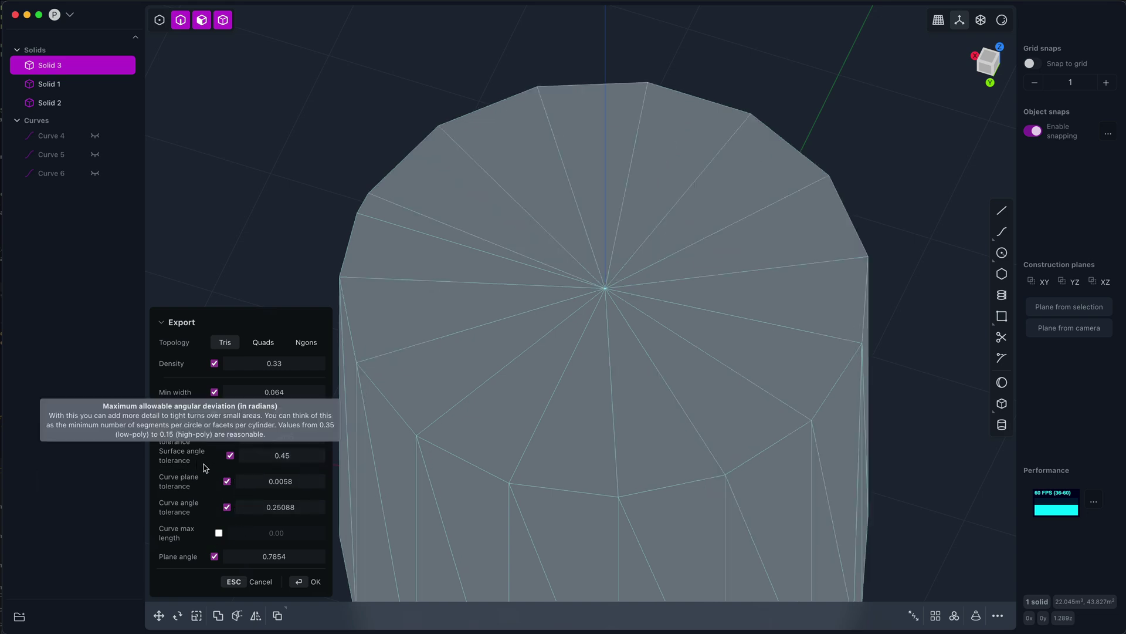
# - Lower the curve angle tolerance to 0.21 for the cylinder's Tris mesh
pyautogui.click(281, 507)
pyautogui.press('BackSpace')
pyautogui.press('BackSpace')
pyautogui.press('BackSpace')
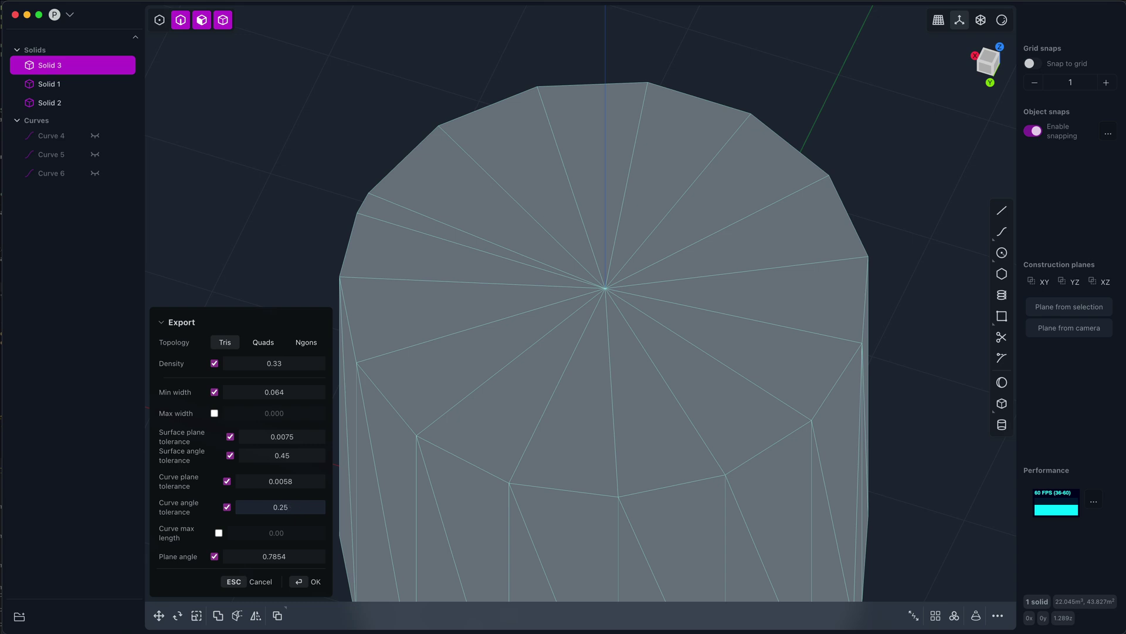
pyautogui.press('Return')
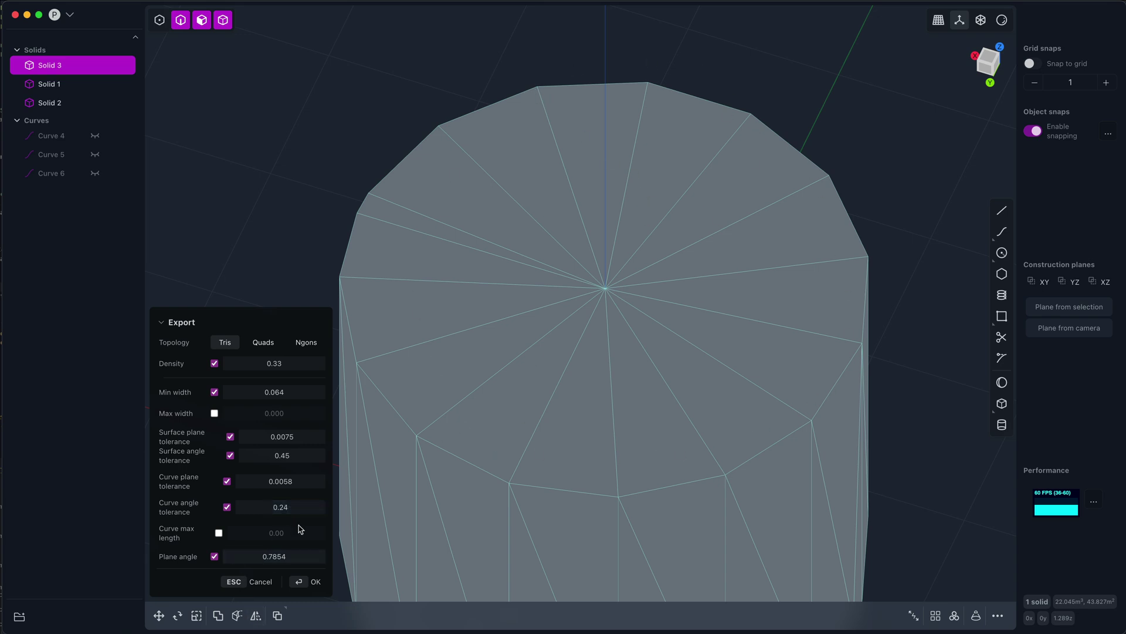
pyautogui.moveTo(298, 507)
pyautogui.mouseDown()
pyautogui.moveTo(256, 506)
pyautogui.moveTo(290, 507)
pyautogui.mouseUp()
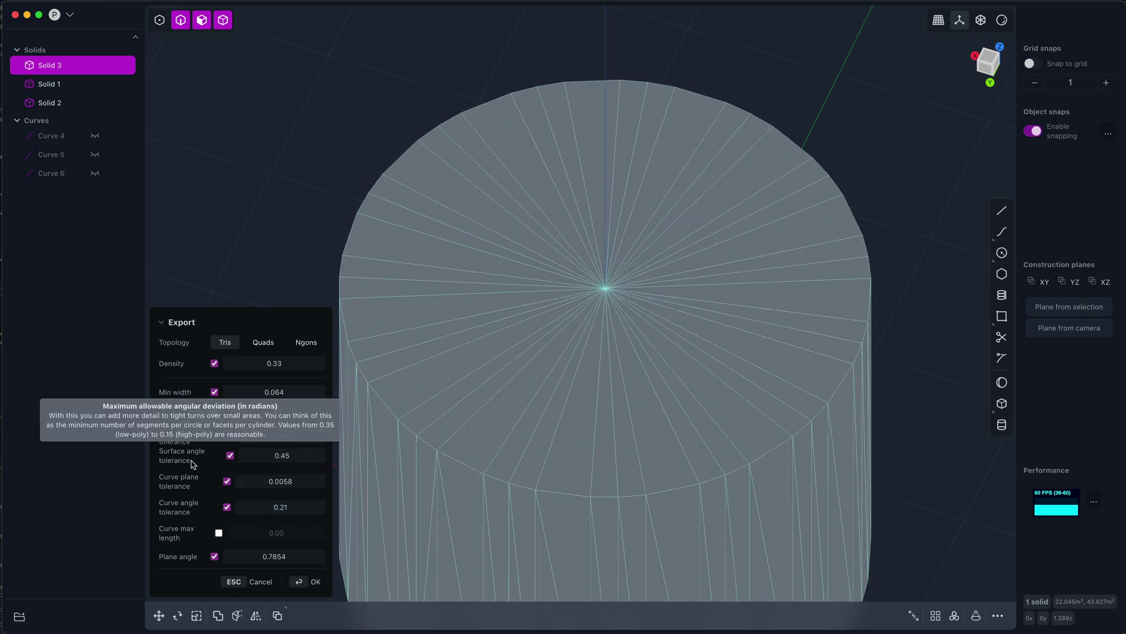
# - Cancel the export and add a small cylinder standing at the centre of the middle cylinder's top face
pyautogui.moveTo(199, 501)
pyautogui.press('Escape')
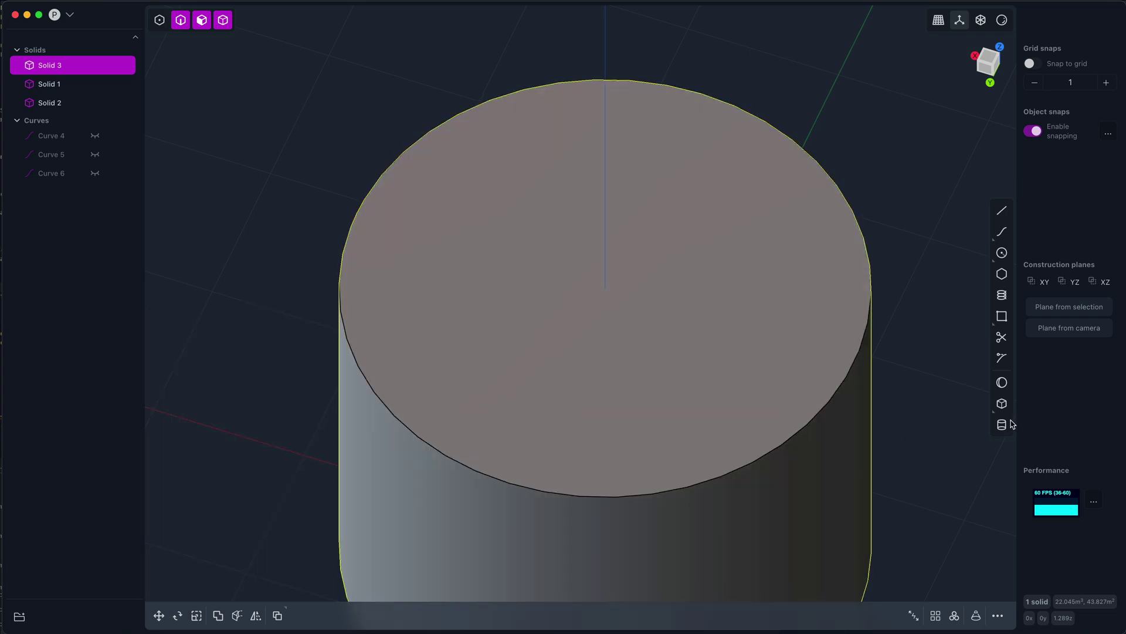
pyautogui.click(1002, 425)
pyautogui.click(606, 288)
pyautogui.click(636, 297)
pyautogui.click(631, 239)
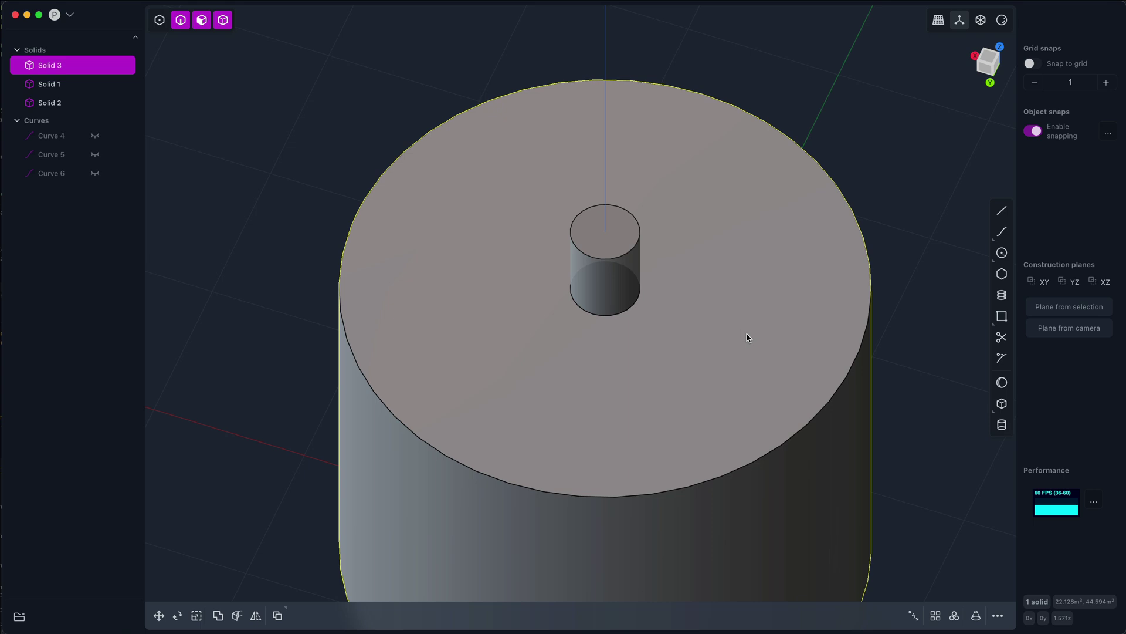
# - Start exporting the stepped middle cylinder as Wavefront OBJ, replacing the existing file
pyautogui.press('super+e')
pyautogui.click(636, 174)
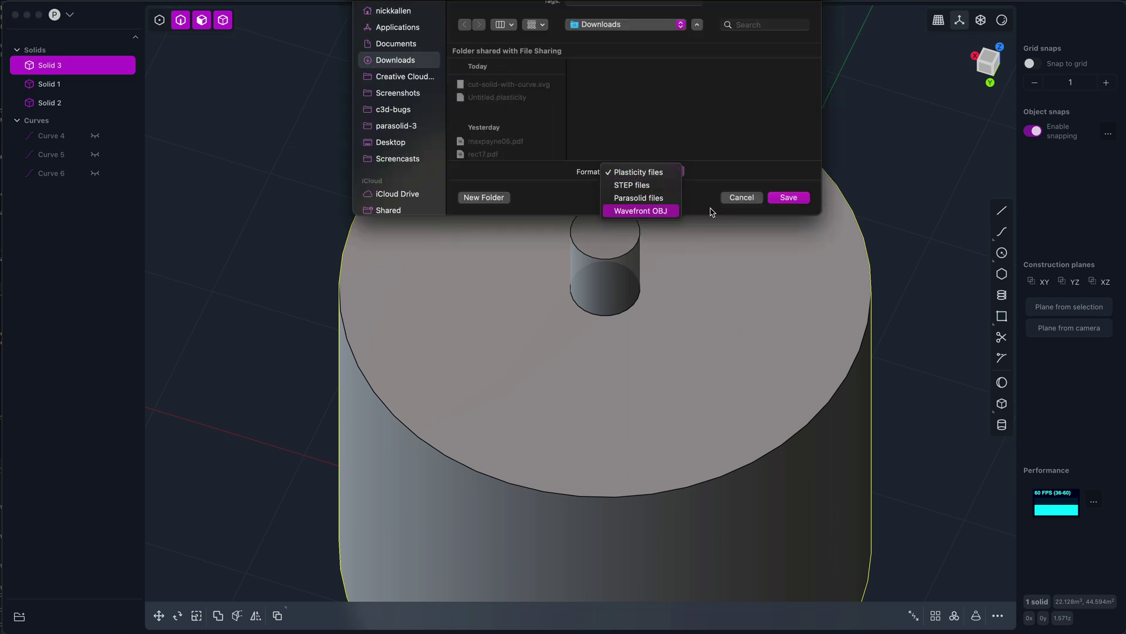
pyautogui.click(795, 201)
pyautogui.click(639, 146)
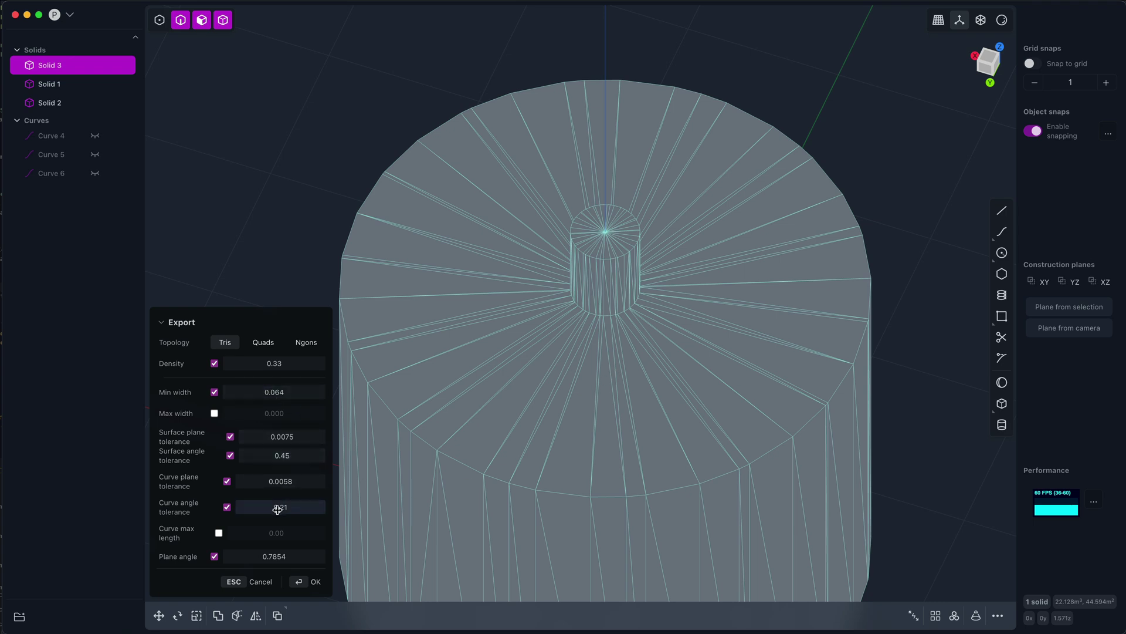
# - Try curve angle tolerances of 0.26 and 0.19 on the stepped cylinder's Tris mesh
pyautogui.moveTo(280, 509); pyautogui.dragTo(291, 509)
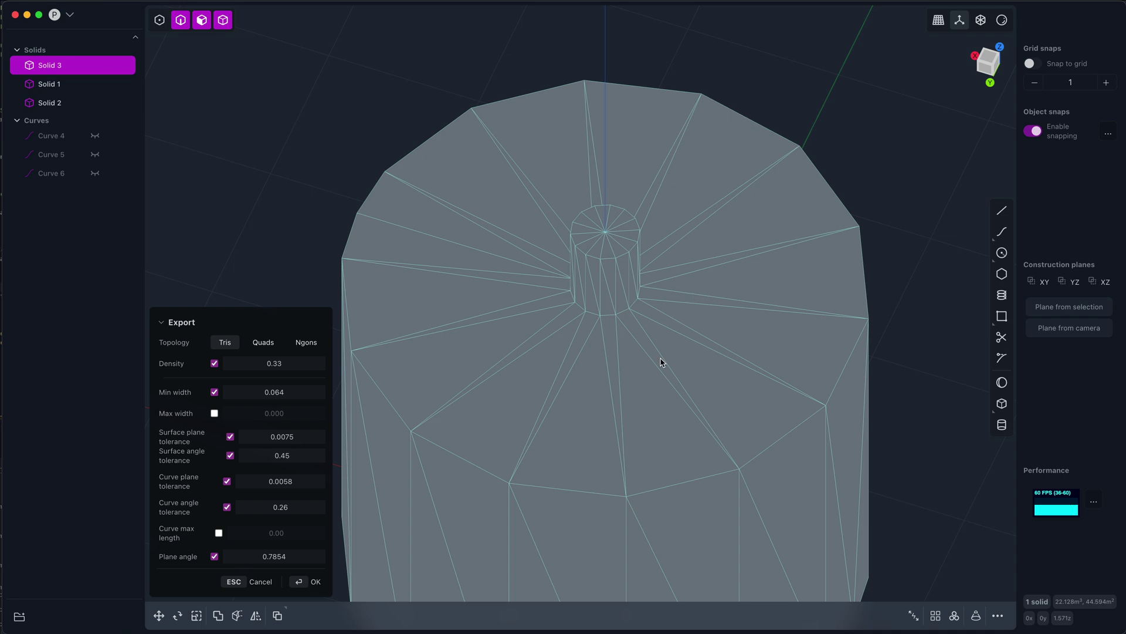
pyautogui.scroll(3, 616, 212)
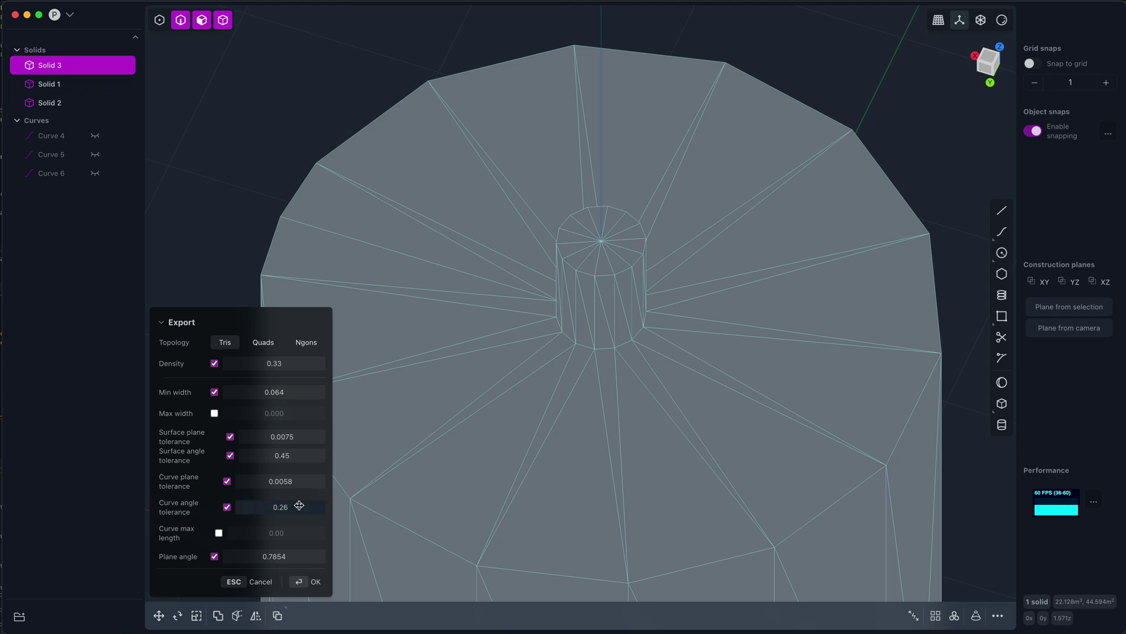
pyautogui.moveTo(299, 505); pyautogui.dragTo(295, 505)
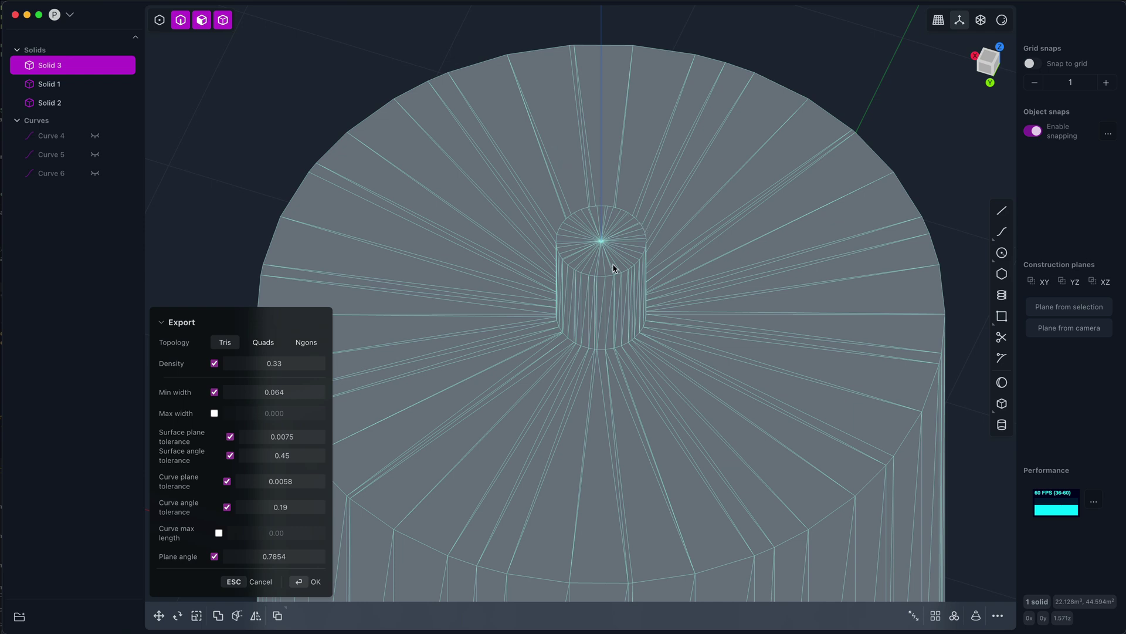
pyautogui.scroll(-2, 603, 259)
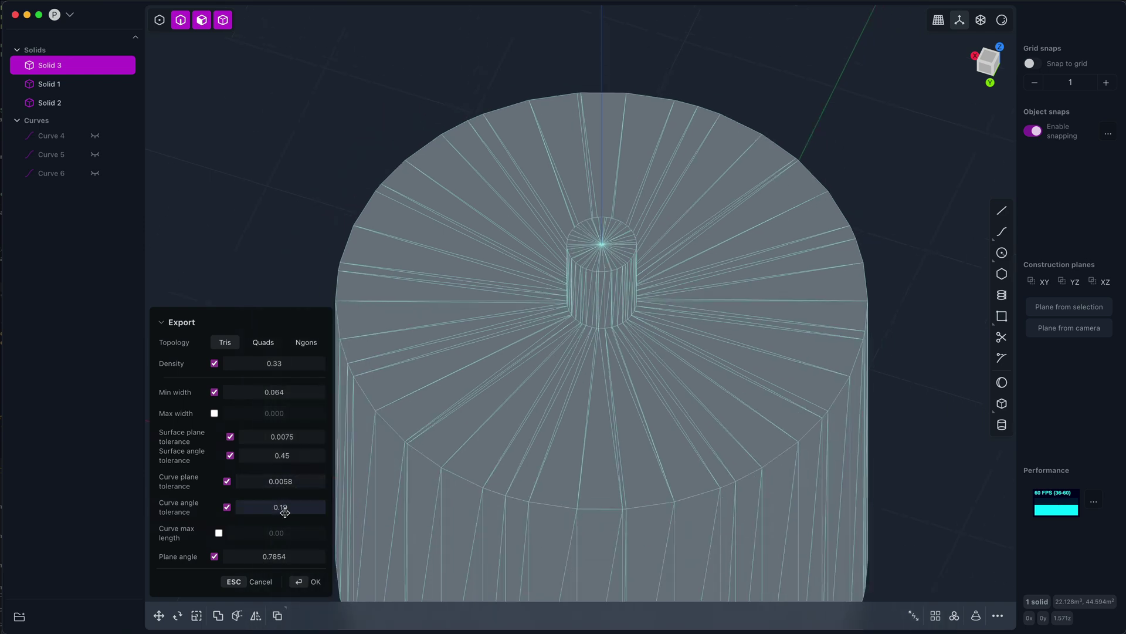
# - Set curve angle tolerance to 0.22 and surface angle tolerance to 0.31 for the stepped cylinder, and cancel the export
pyautogui.moveTo(270, 508); pyautogui.dragTo(282, 508)
pyautogui.moveTo(287, 458); pyautogui.dragTo(268, 455)
pyautogui.keyDown('shift'); pyautogui.moveTo(627, 472); pyautogui.dragTo(632, 359, button='middle'); pyautogui.keyUp('shift')
pyautogui.moveTo(192, 437)
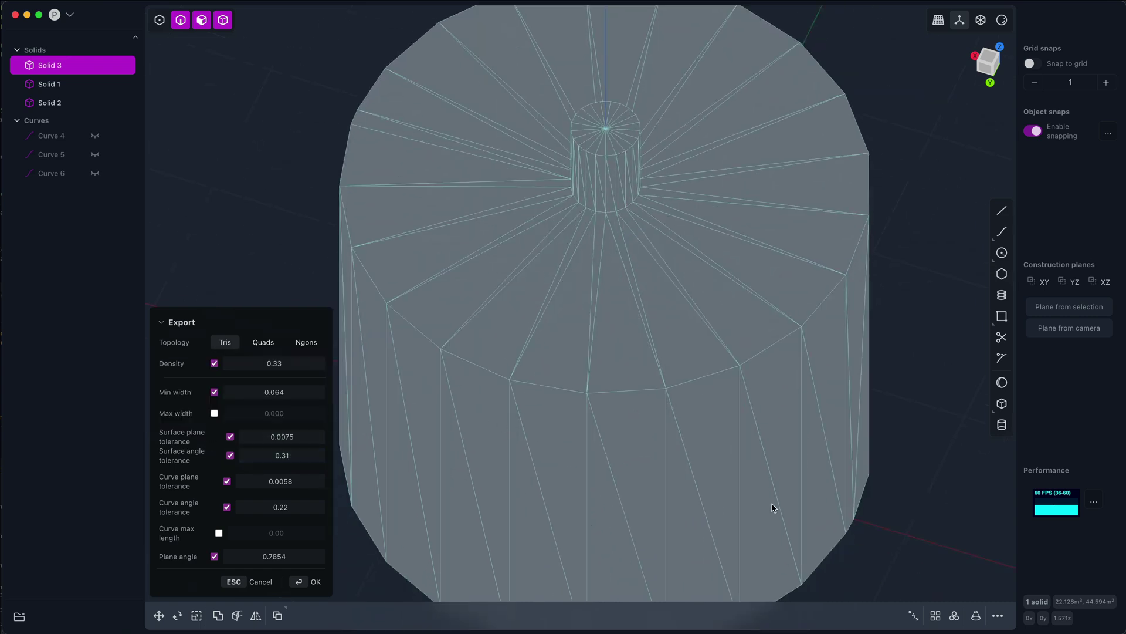
pyautogui.moveTo(773, 508); pyautogui.dragTo(756, 485, button='middle')
pyautogui.keyDown('shift'); pyautogui.moveTo(784, 435); pyautogui.dragTo(671, 482, button='middle'); pyautogui.keyUp('shift')
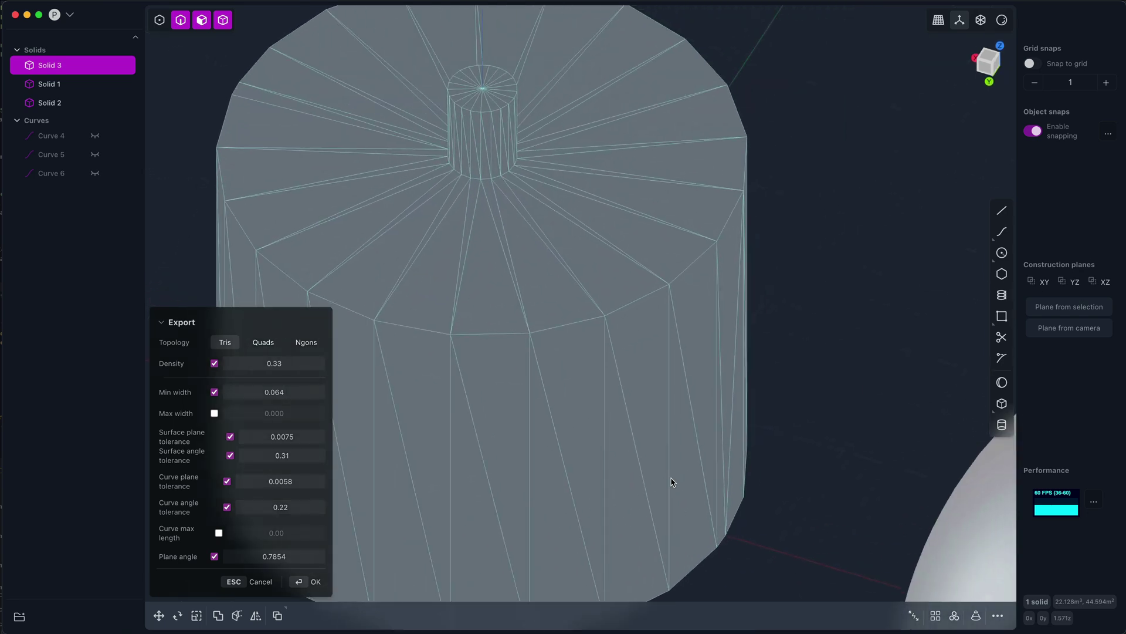
pyautogui.press('Escape')
# - Select only the sphere, focus on it, and start exporting it as Wavefront OBJ, replacing the existing file
pyautogui.click(772, 415)
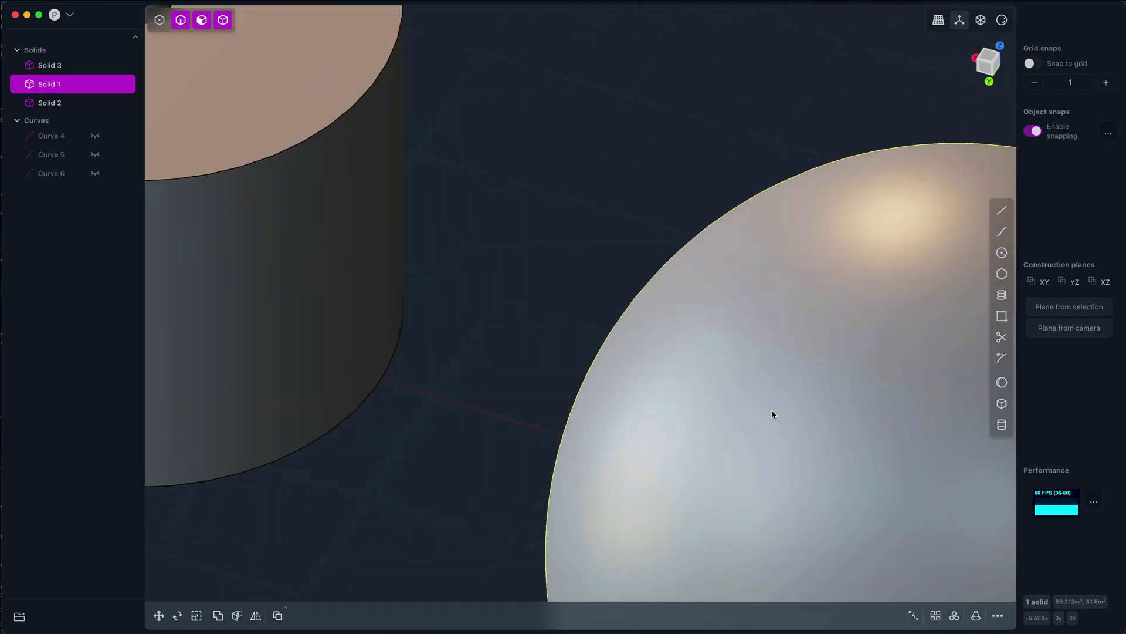
pyautogui.press('/')
pyautogui.press('super+shift+s')
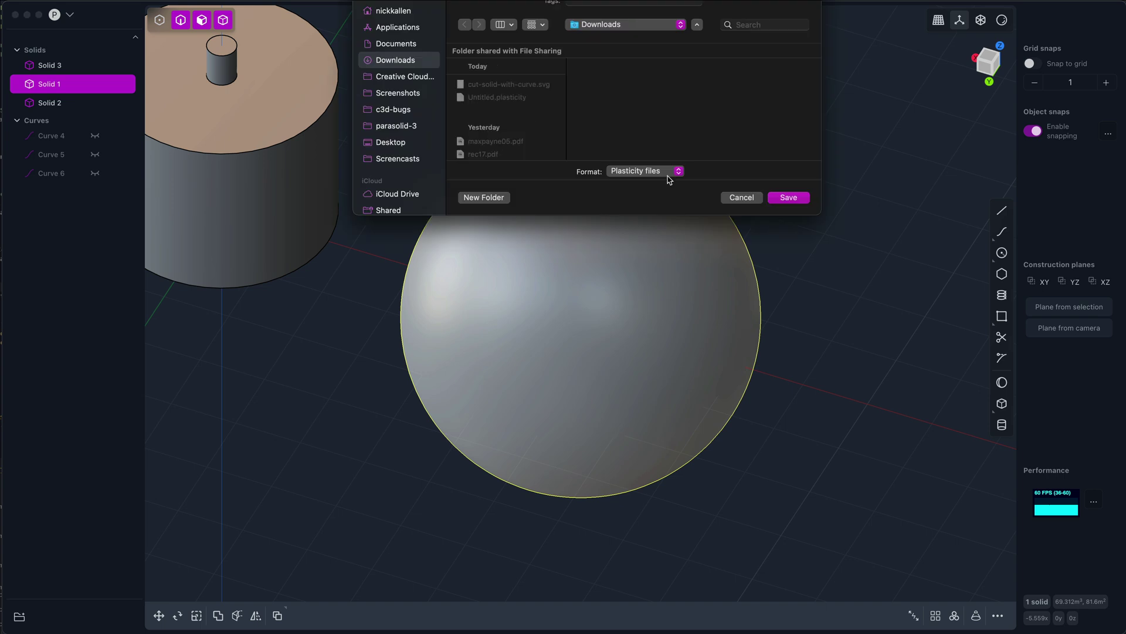
pyautogui.click(670, 172)
pyautogui.click(667, 210)
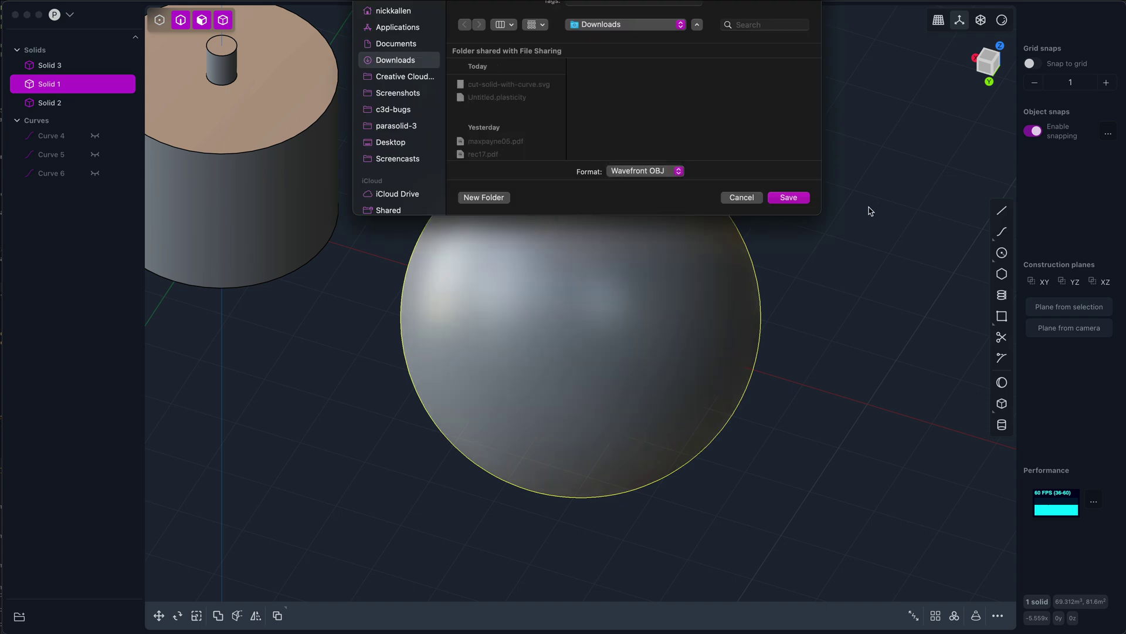
pyautogui.click(788, 197)
pyautogui.click(635, 146)
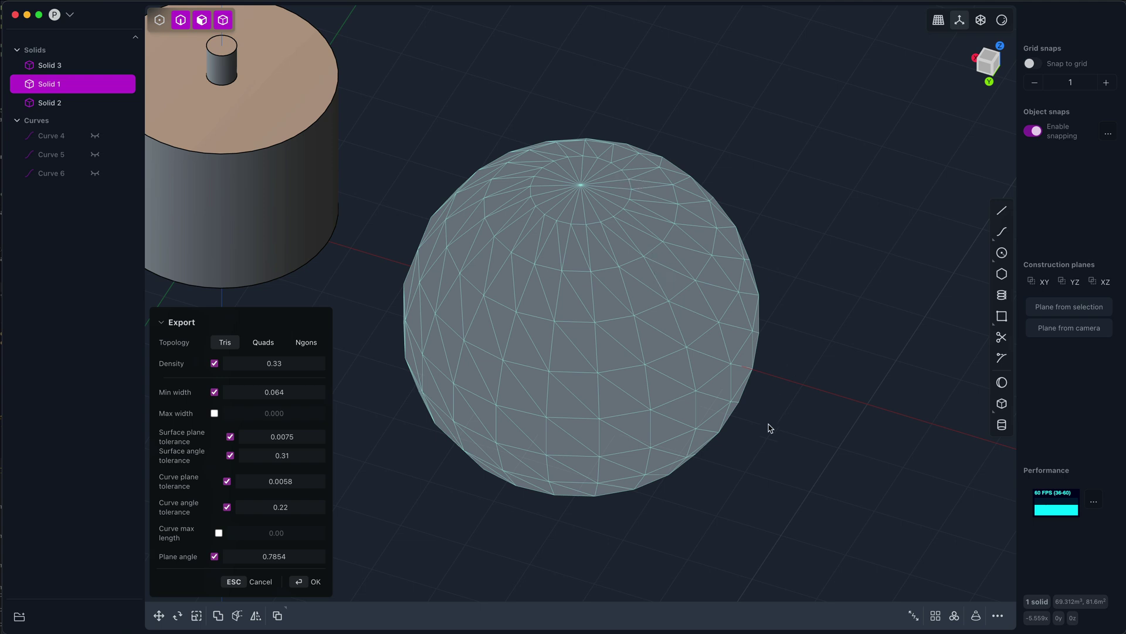
# - Lower the surface plane tolerance of the sphere's Tris mesh through 0.0047 and 0.0044 to 0.0029, and cancel the export
pyautogui.scroll(5, 650, 385)
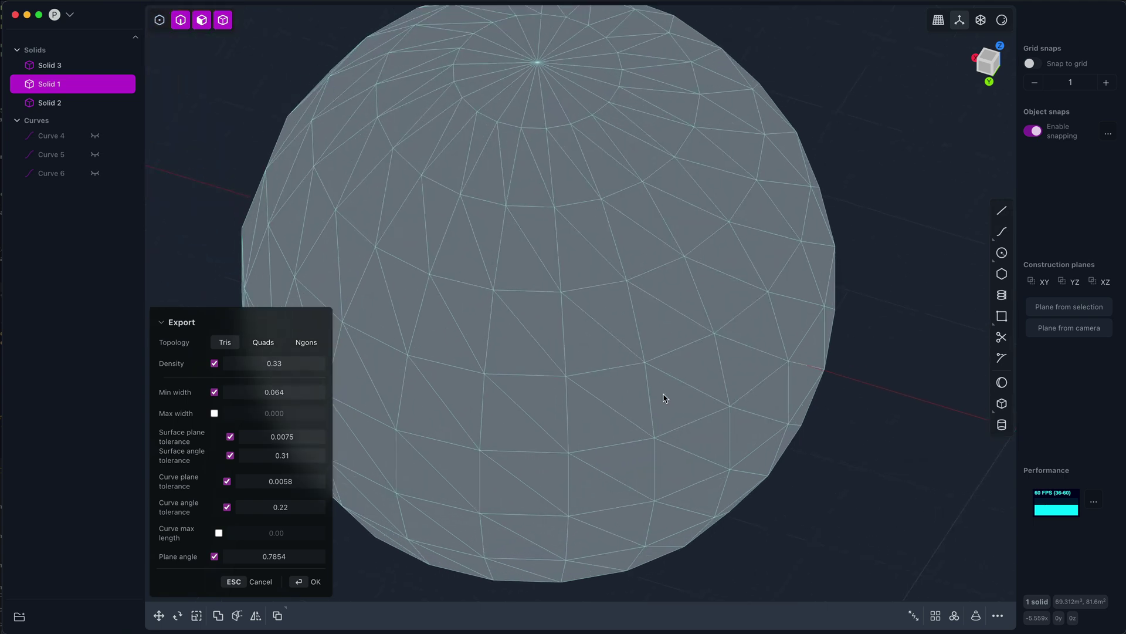
pyautogui.moveTo(673, 414); pyautogui.dragTo(708, 187, button='middle')
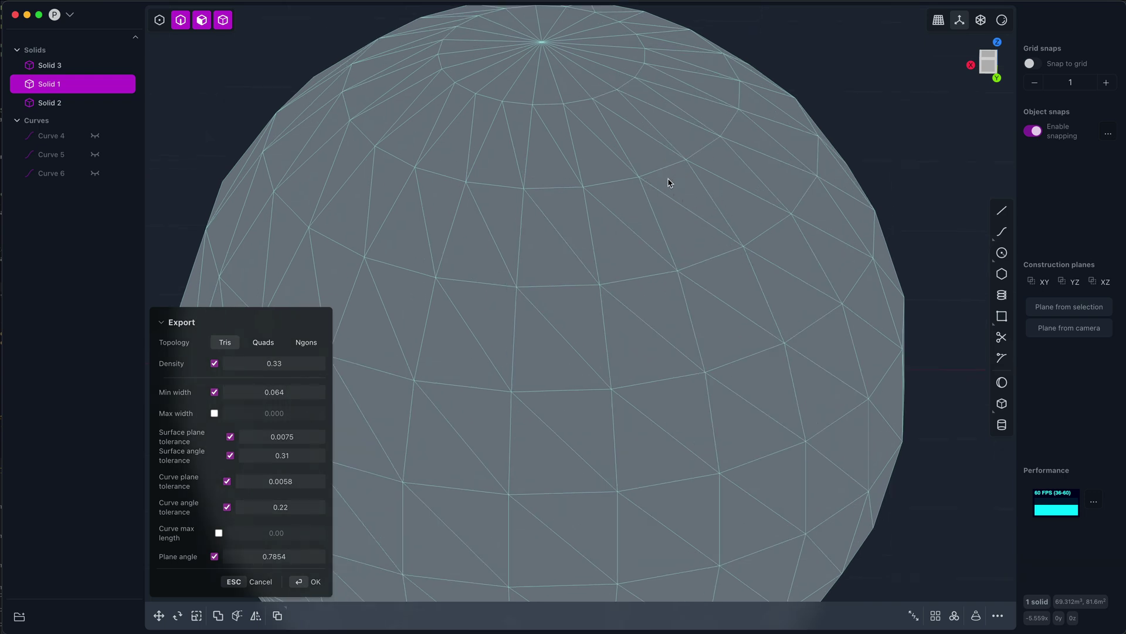
pyautogui.scroll(5, 704, 279)
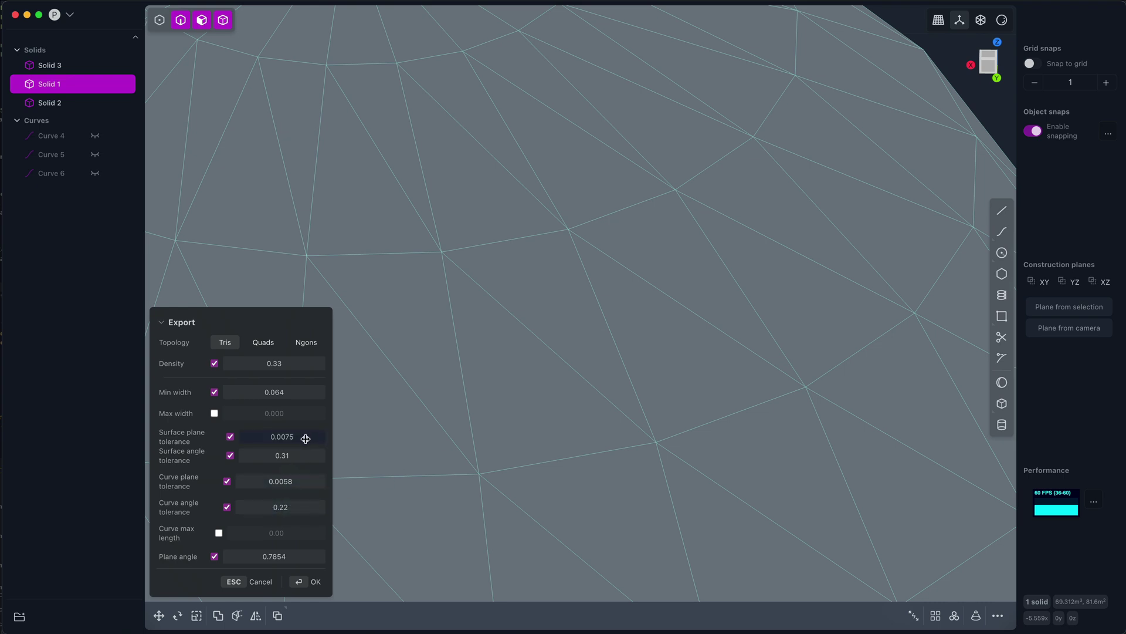
pyautogui.moveTo(282, 436); pyautogui.dragTo(268, 437)
pyautogui.scroll(-8, 671, 385)
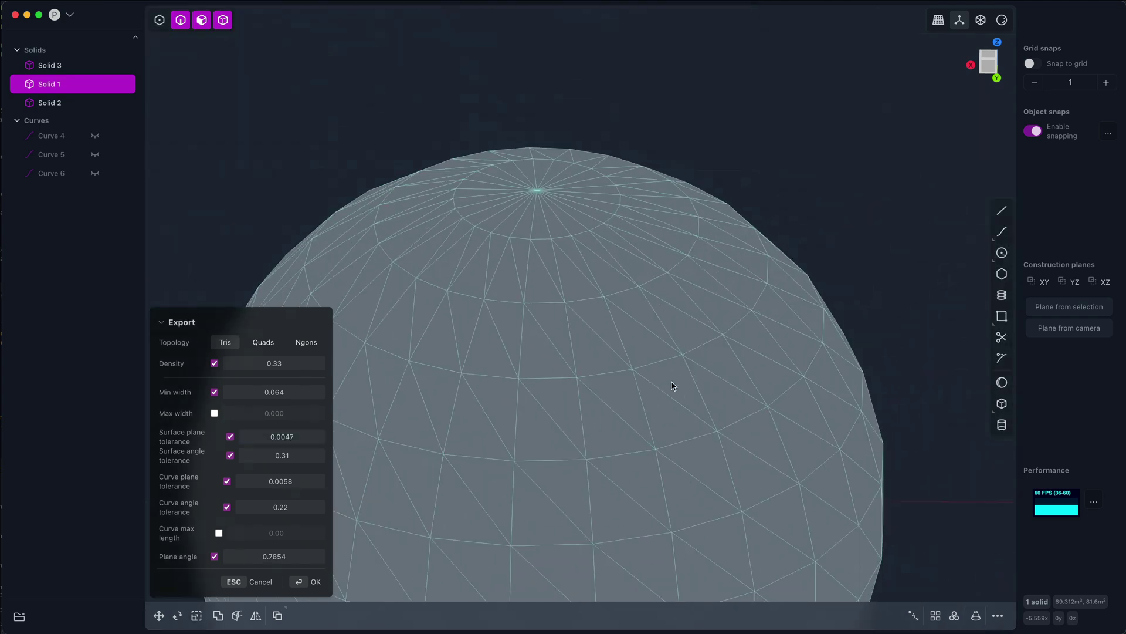
pyautogui.moveTo(671, 384); pyautogui.dragTo(762, 346, button='middle')
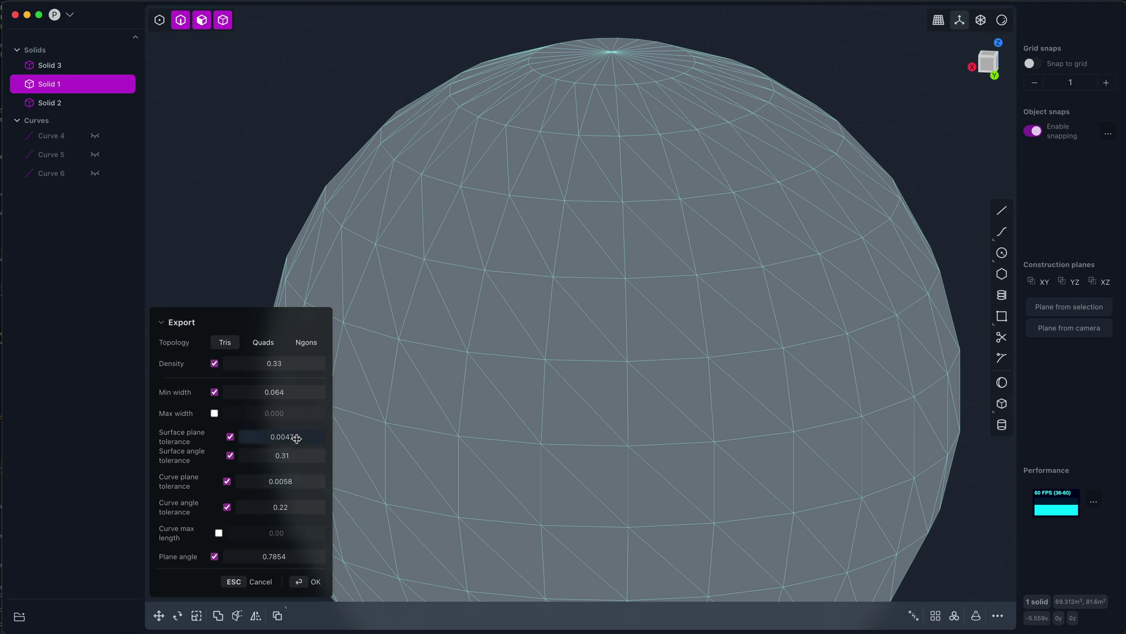
pyautogui.moveTo(282, 436); pyautogui.dragTo(272, 437)
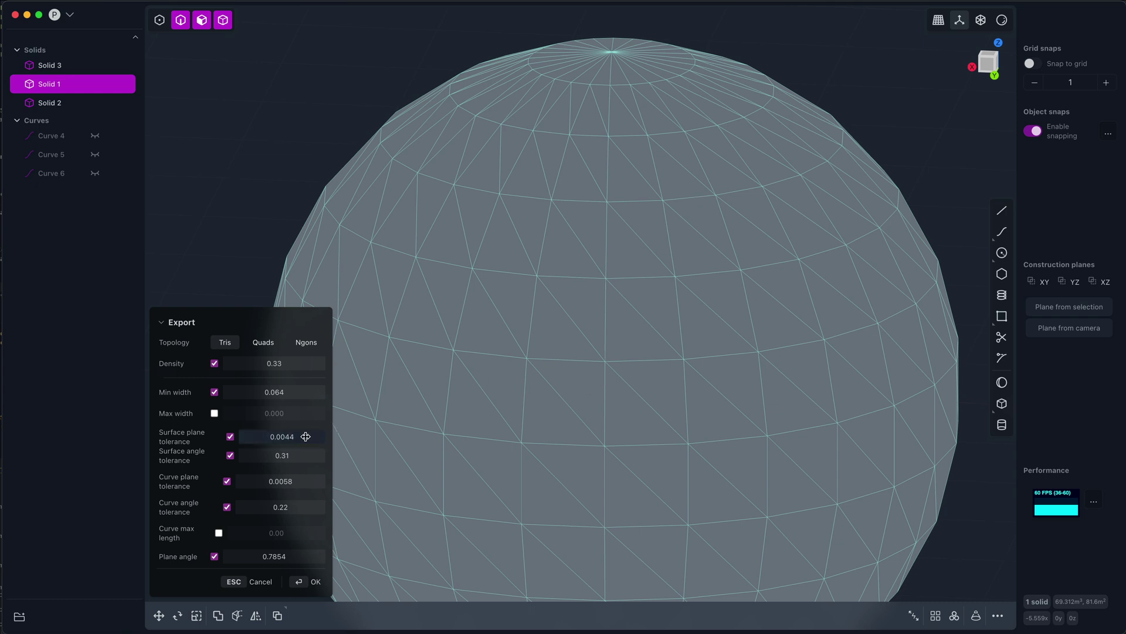
pyautogui.moveTo(306, 436); pyautogui.dragTo(285, 437)
pyautogui.scroll(-3, 886, 435)
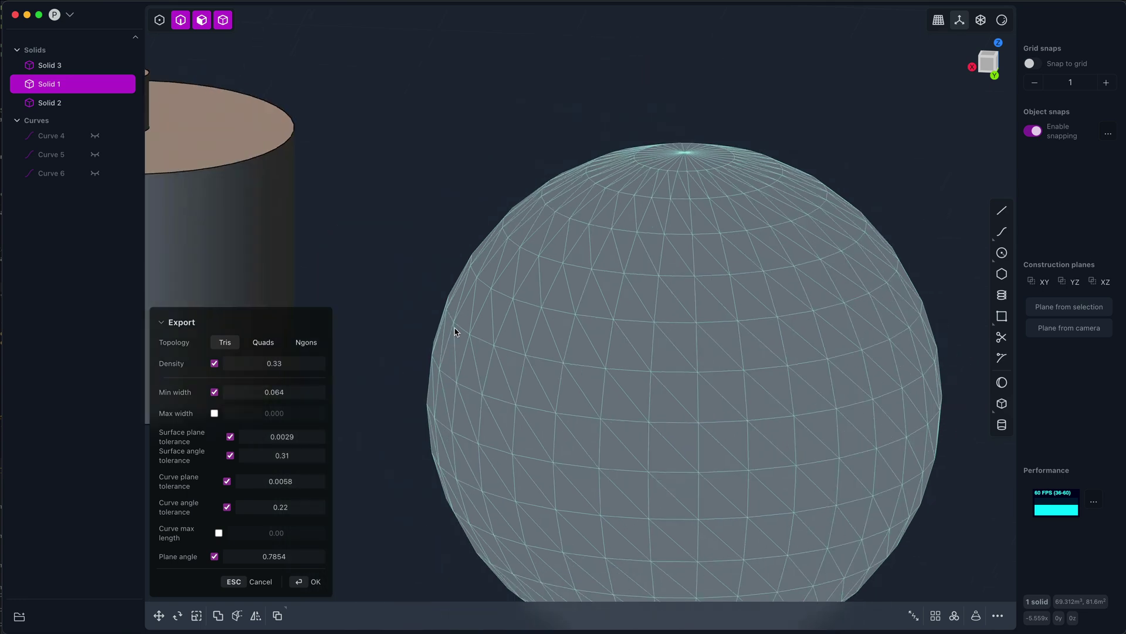
pyautogui.keyDown('shift'); pyautogui.moveTo(415, 319); pyautogui.dragTo(787, 409, button='middle'); pyautogui.keyUp('shift')
pyautogui.press('Escape')
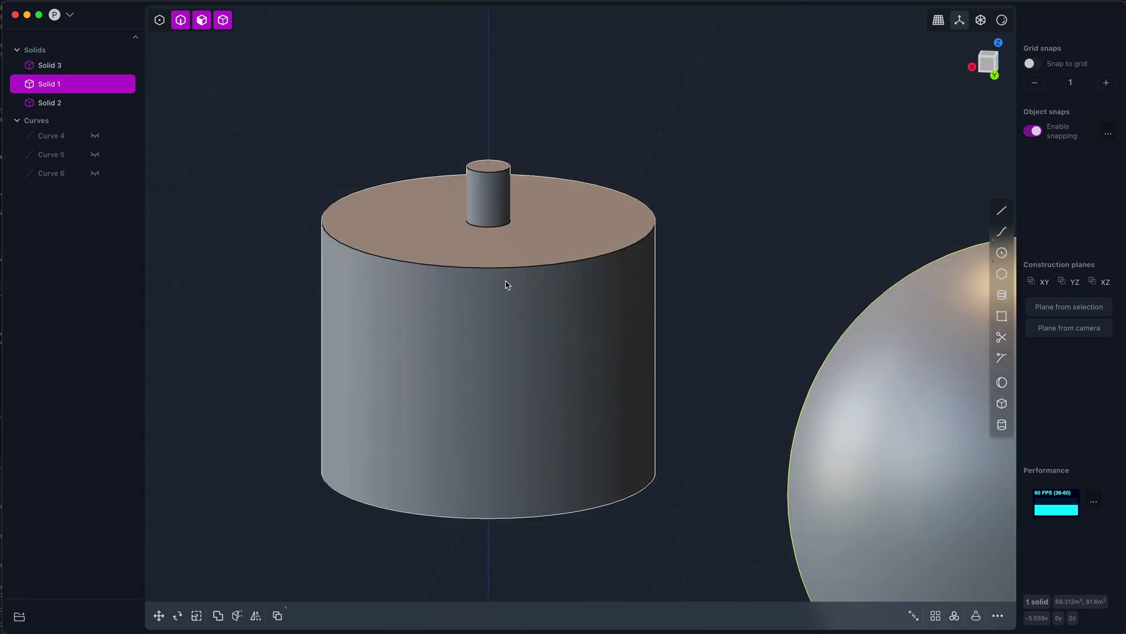
# - Deselect the sphere and start exporting all solids as Wavefront OBJ, replacing the existing file
pyautogui.click(757, 243)
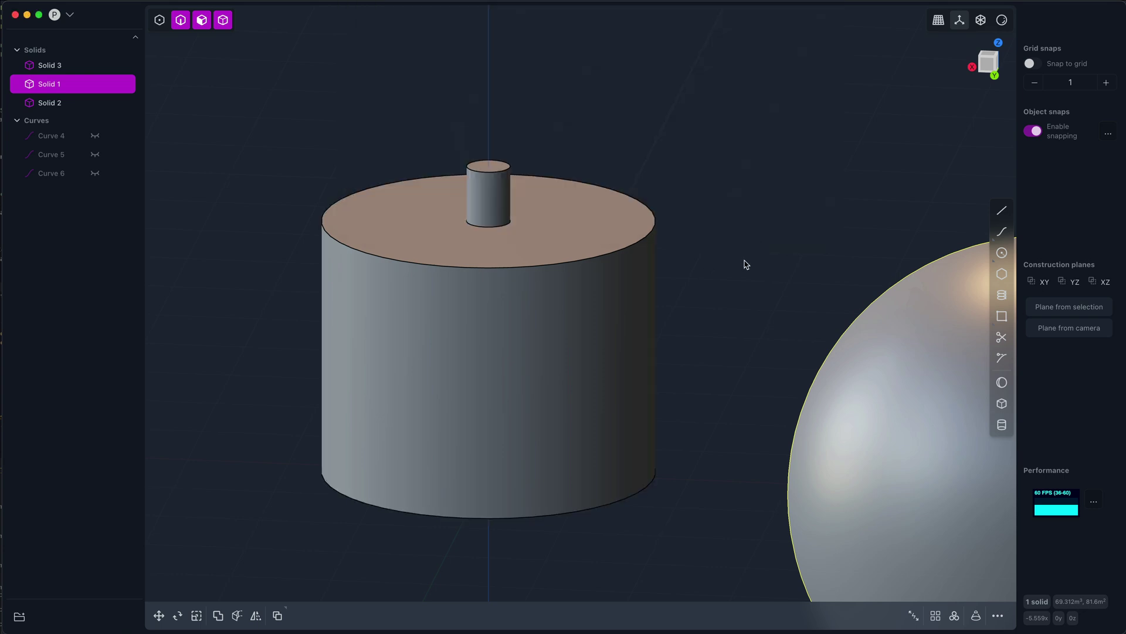
pyautogui.click(744, 261)
pyautogui.press('super+shift+s')
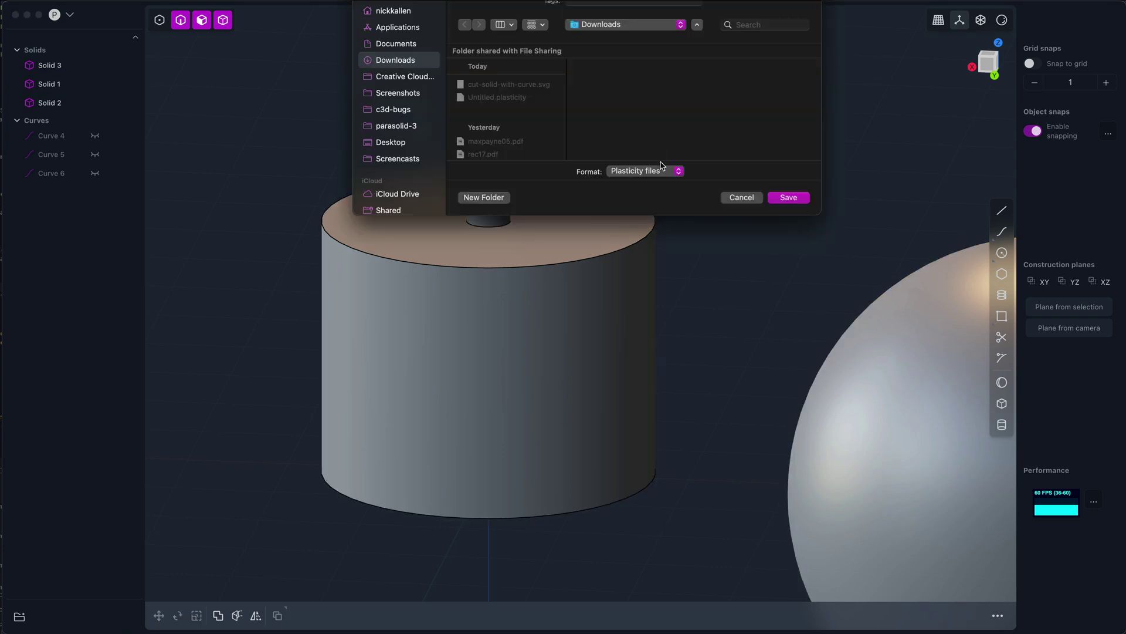
pyautogui.click(661, 171)
pyautogui.click(658, 210)
pyautogui.click(788, 197)
pyautogui.press('Return')
# - Set surface angle tolerance to 0.35 and curve angle tolerance to 0.29 for the mesh of all solids
pyautogui.scroll(3, 680, 258)
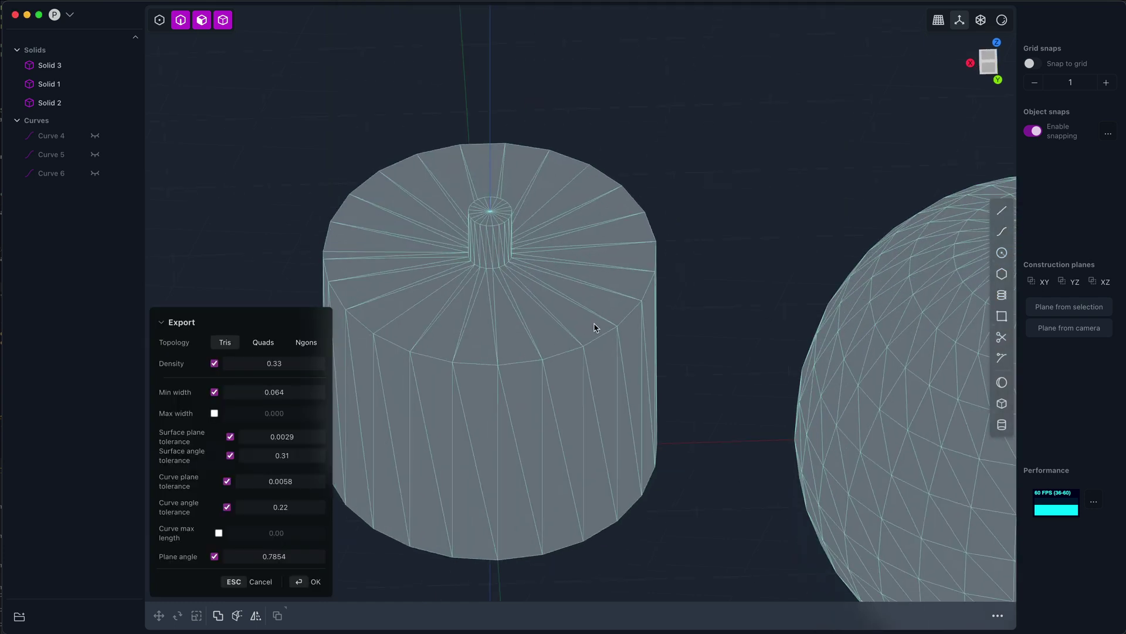
pyautogui.scroll(5, 599, 324)
pyautogui.keyDown('shift'); pyautogui.moveTo(611, 316); pyautogui.dragTo(697, 351, button='middle'); pyautogui.keyUp('shift')
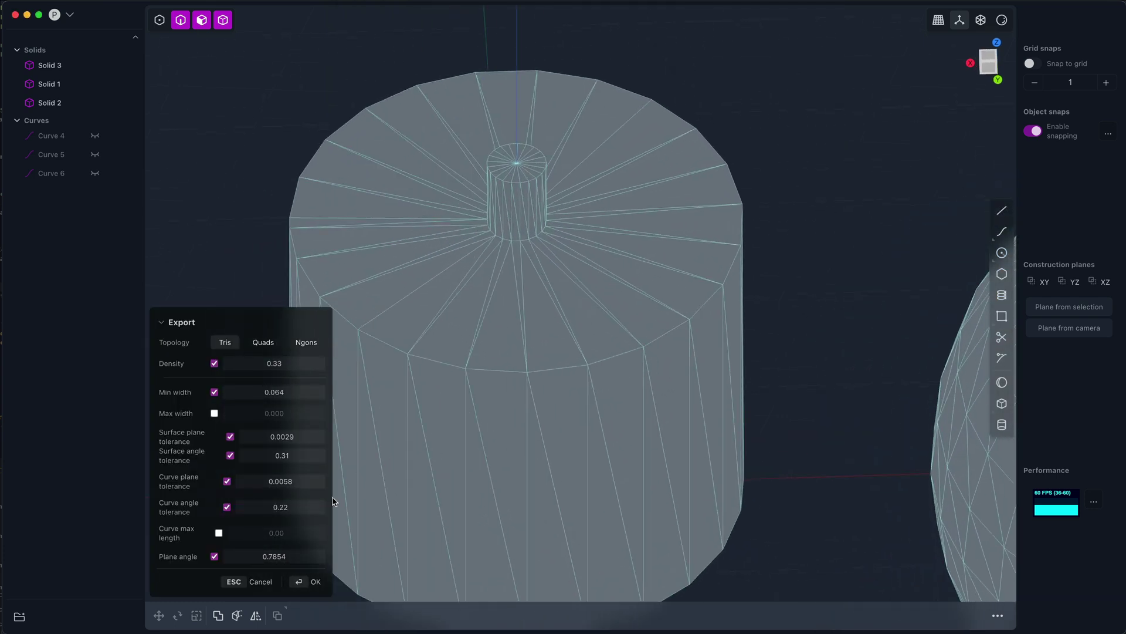
pyautogui.moveTo(285, 456); pyautogui.dragTo(297, 456)
pyautogui.moveTo(278, 507); pyautogui.dragTo(282, 507)
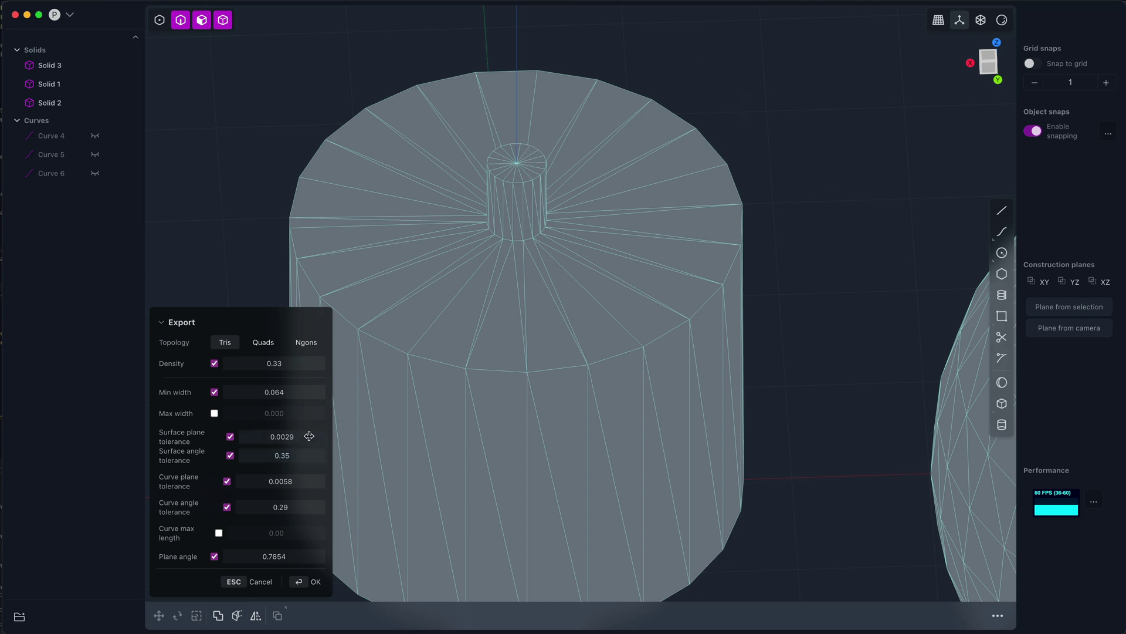
# - Lower surface plane tolerance to 0.0012, try 0.0006, and set it back to 0.0012
pyautogui.moveTo(307, 436); pyautogui.dragTo(267, 436)
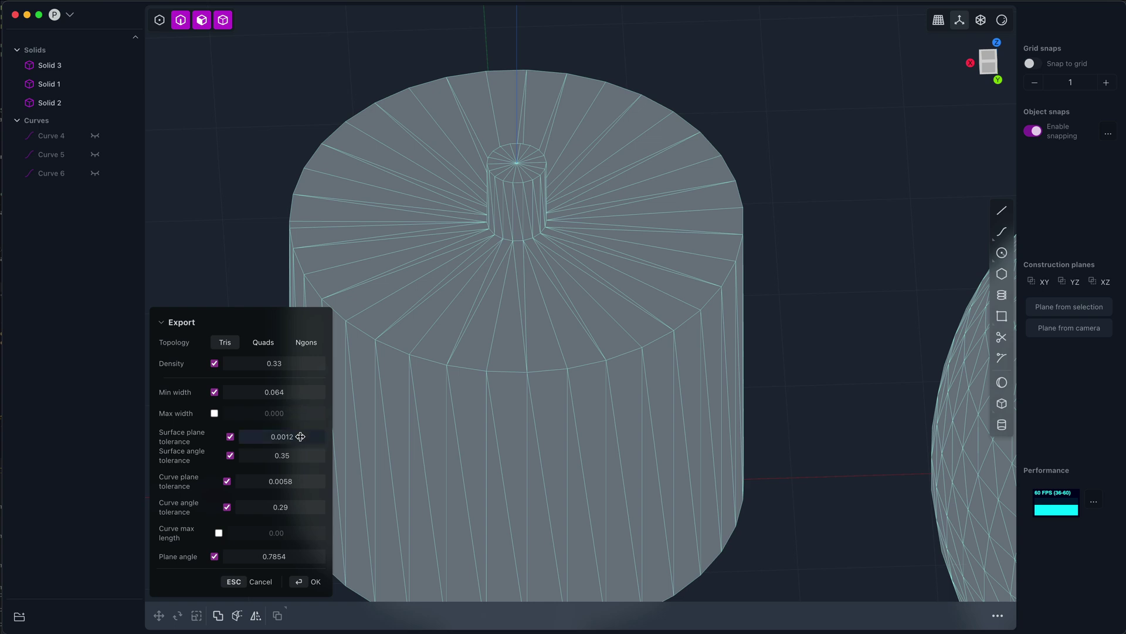
pyautogui.moveTo(301, 436); pyautogui.dragTo(281, 436)
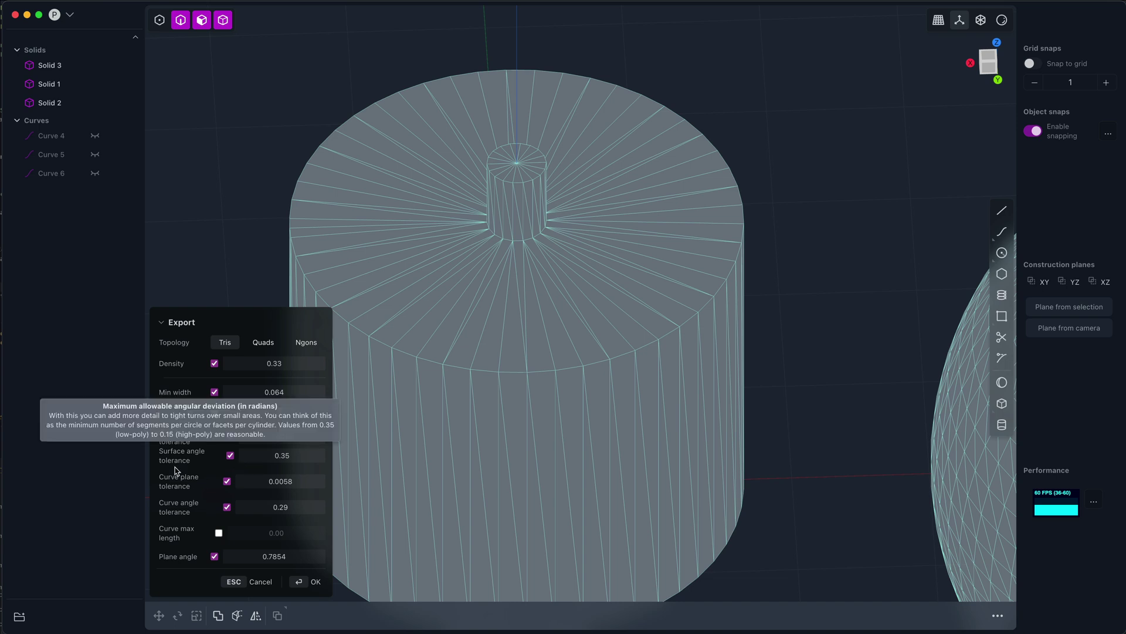
pyautogui.moveTo(178, 512)
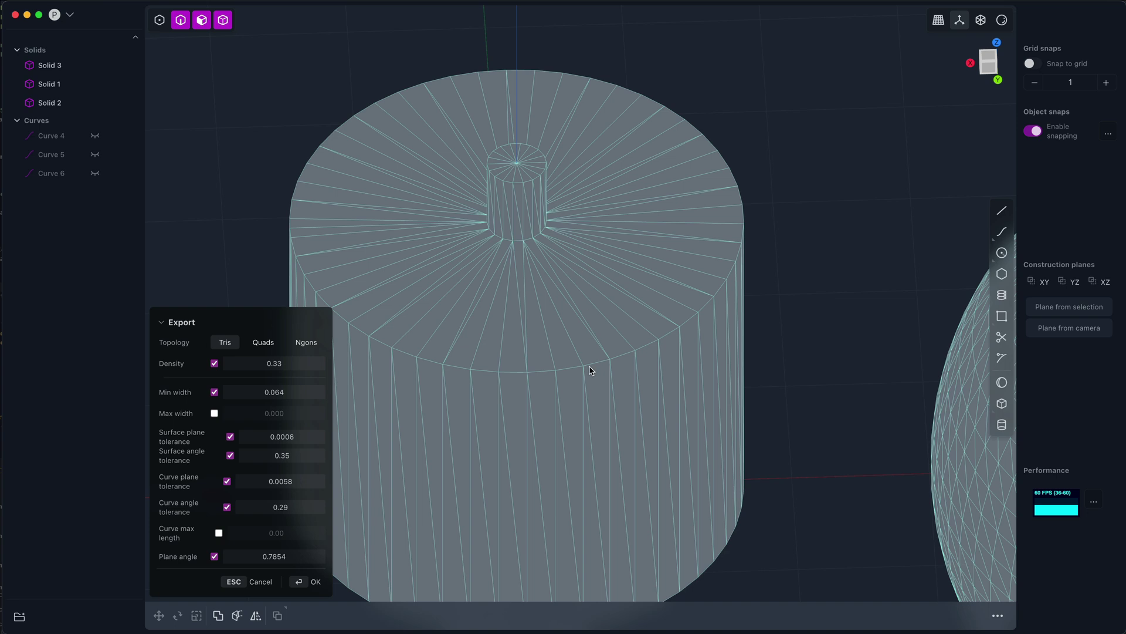
pyautogui.moveTo(281, 437); pyautogui.dragTo(88, 439)
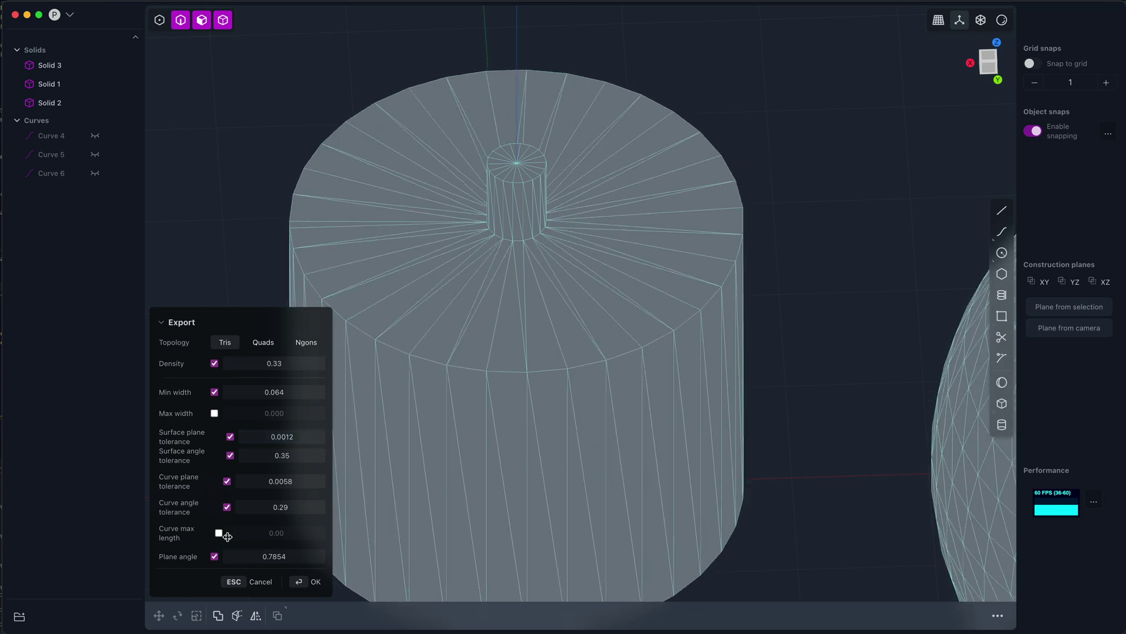
# - Switch the export topology to Ngons and show the mesh preview of all three solids
pyautogui.click(306, 342)
pyautogui.scroll(-3, 551, 414)
pyautogui.scroll(-6, 551, 414)
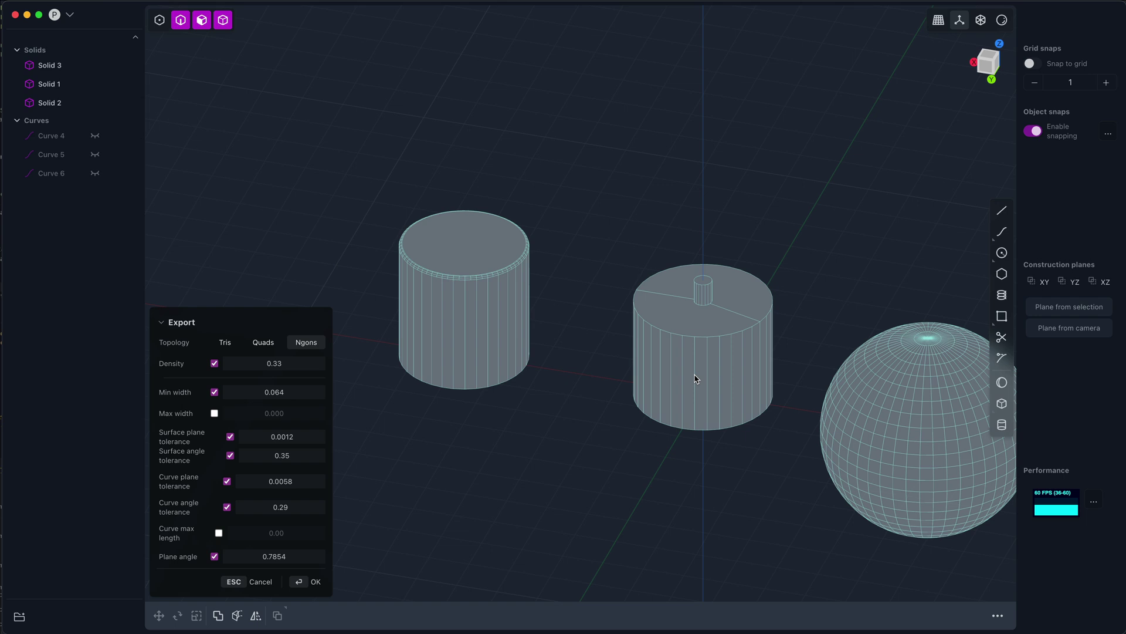
pyautogui.keyDown('shift'); pyautogui.moveTo(697, 378); pyautogui.dragTo(618, 397, button='middle'); pyautogui.keyUp('shift')
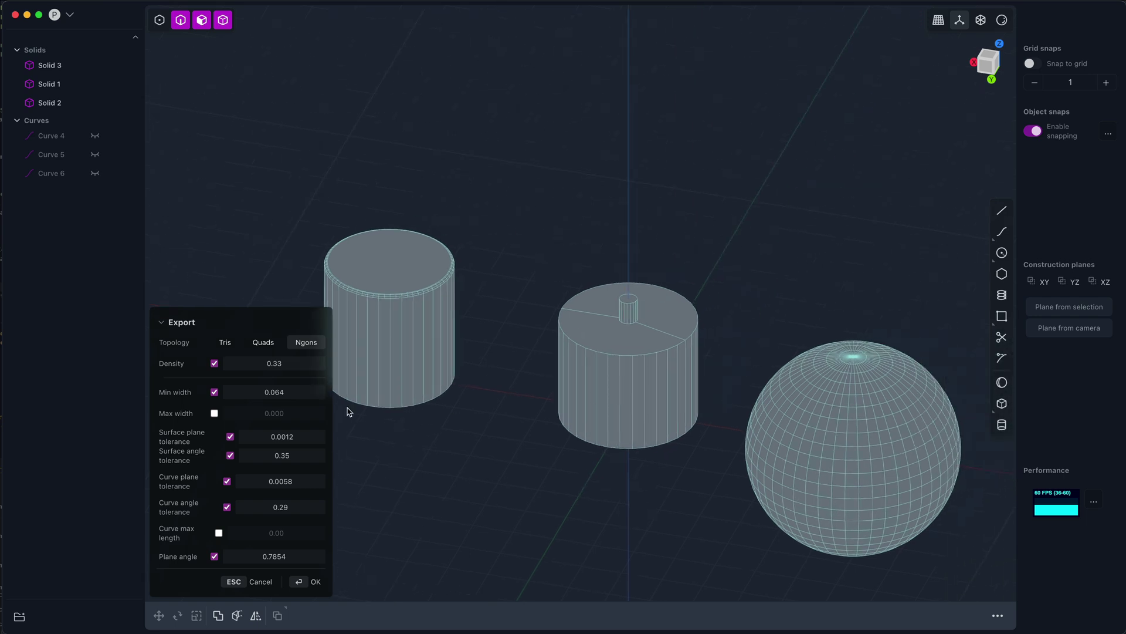